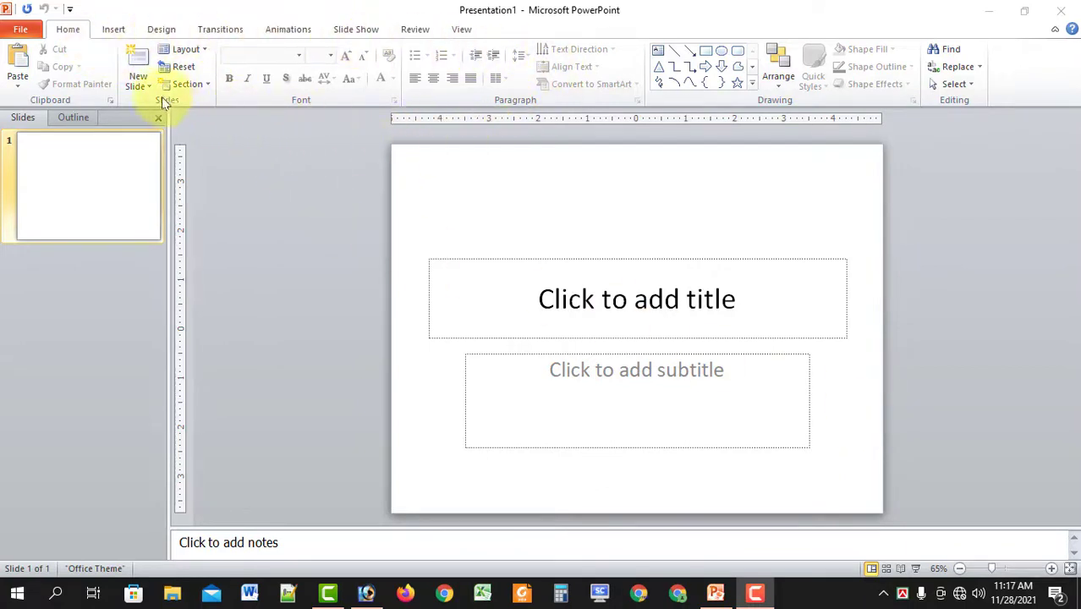
Look over the File Info page and the Quick Access Toolbar command list, then return to the slide.
click(21, 31)
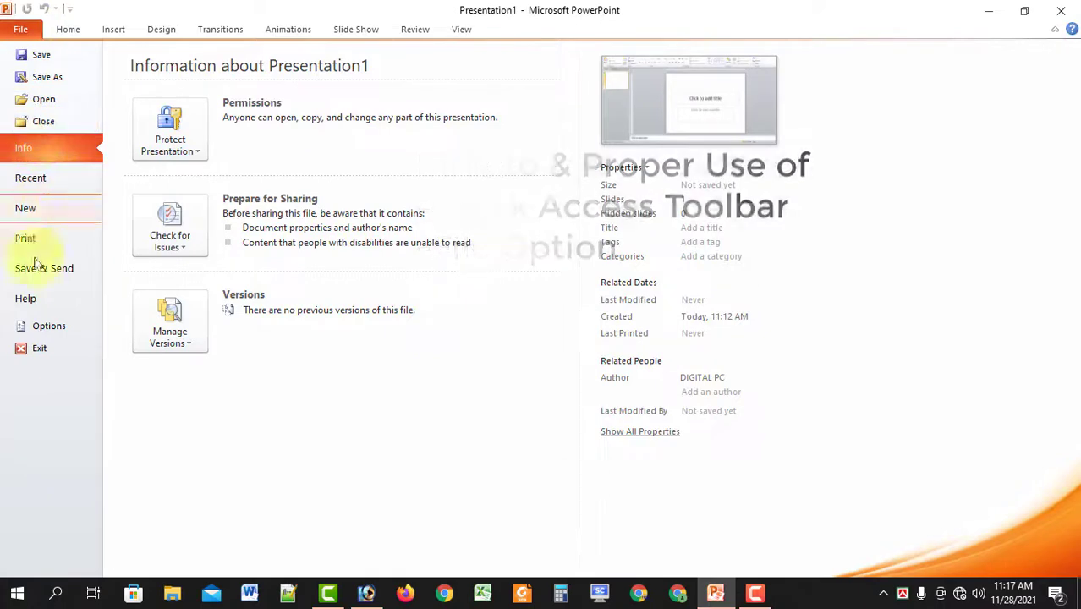
click(22, 29)
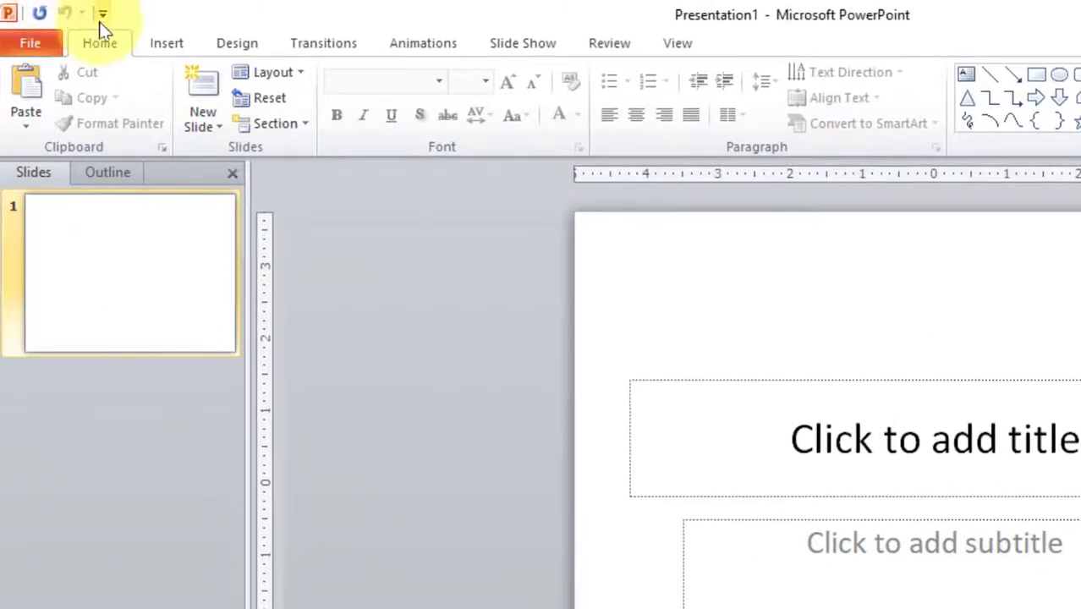
click(102, 15)
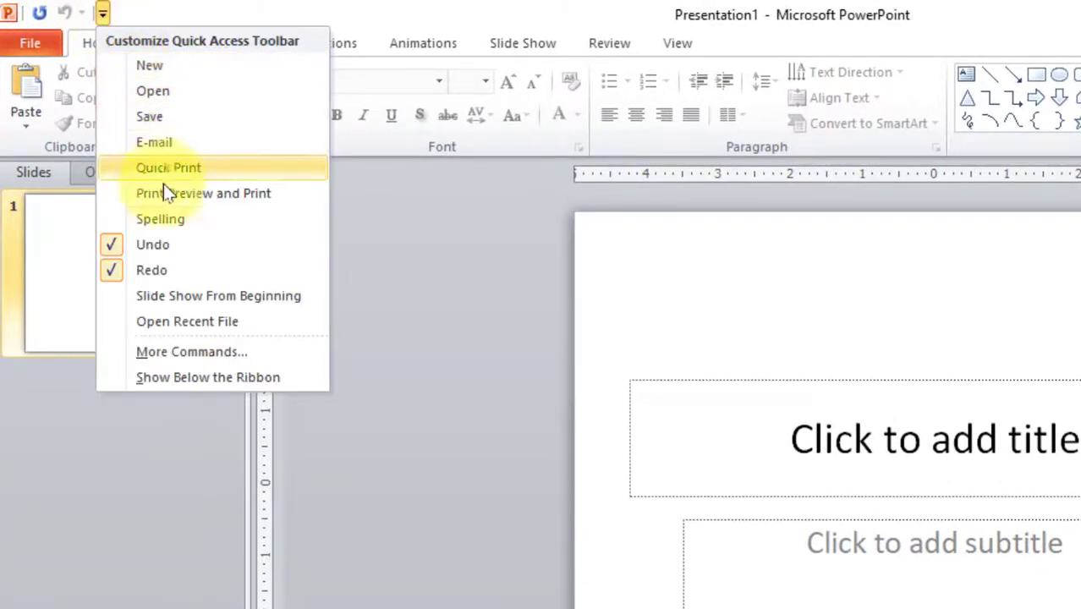
click(38, 44)
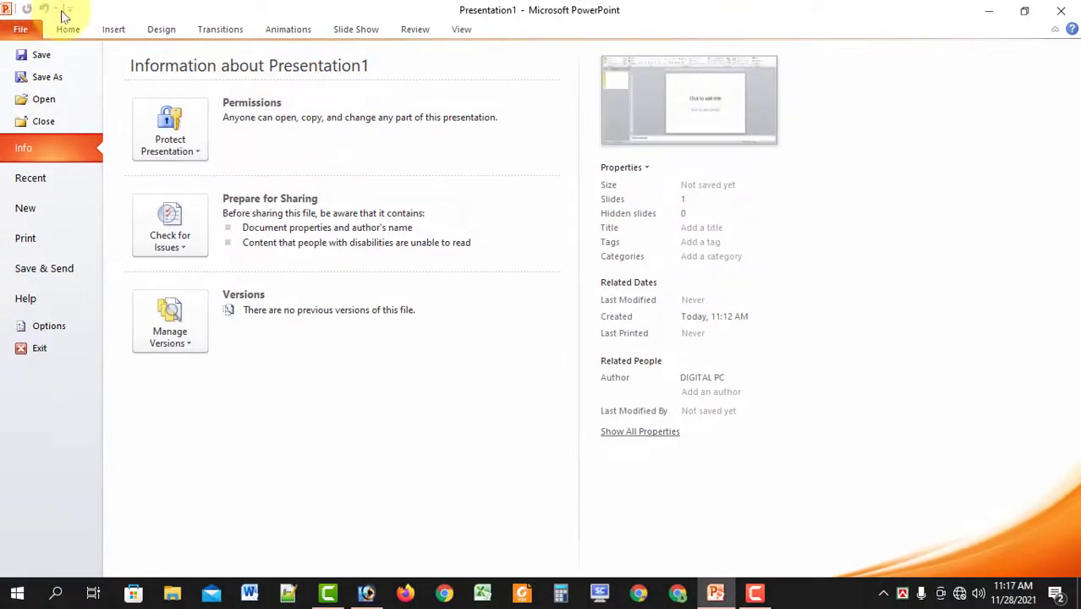
key(Escape)
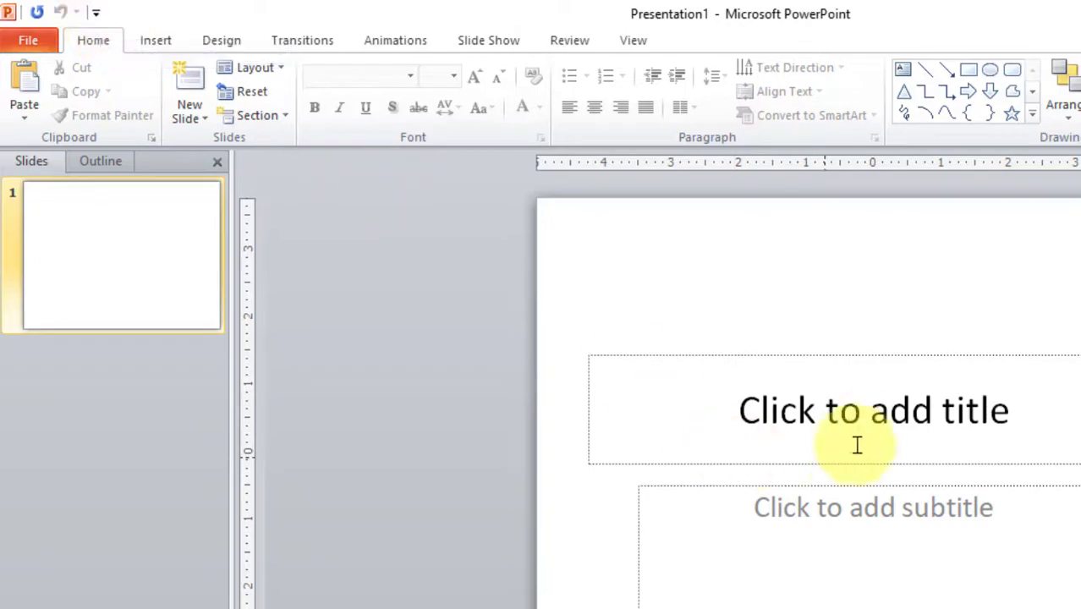
Type 'Rased' in the title placeholder, undo and redo it, and finish with 'Rased' restored.
click(846, 416)
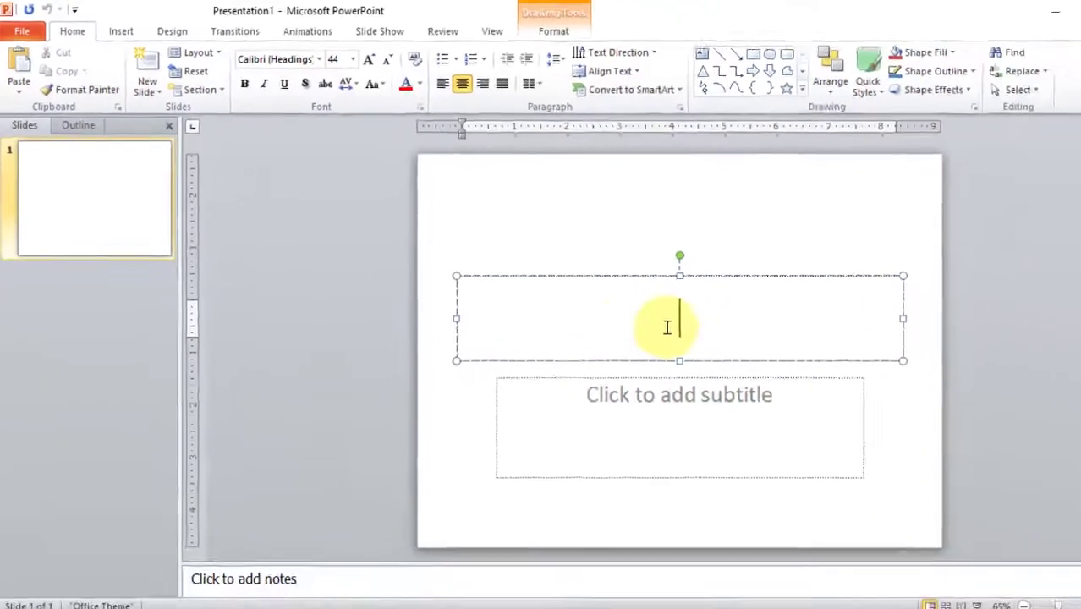
text(Rased)
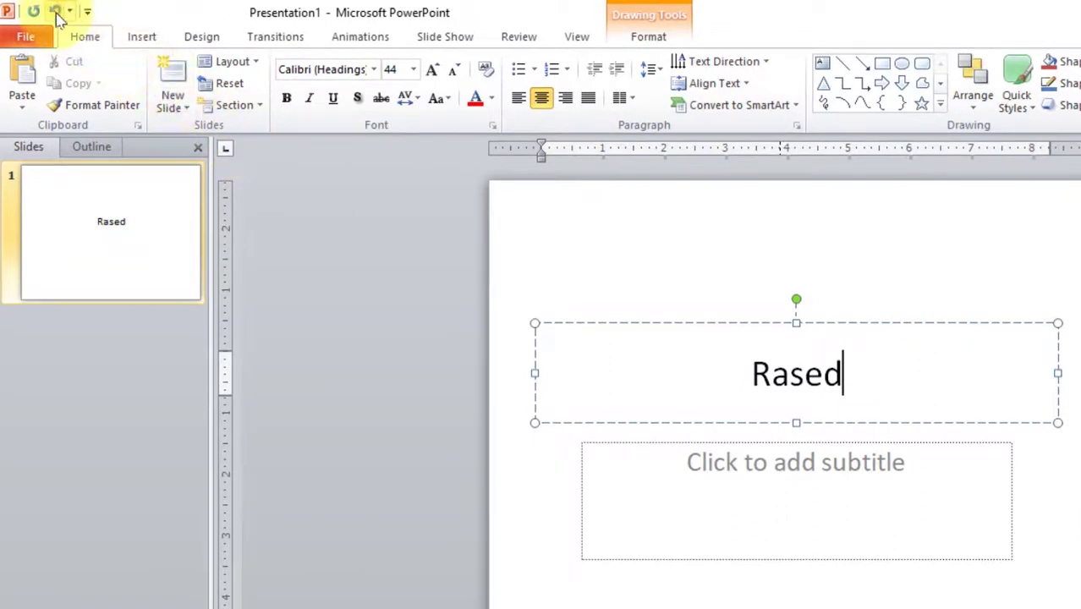
click(55, 12)
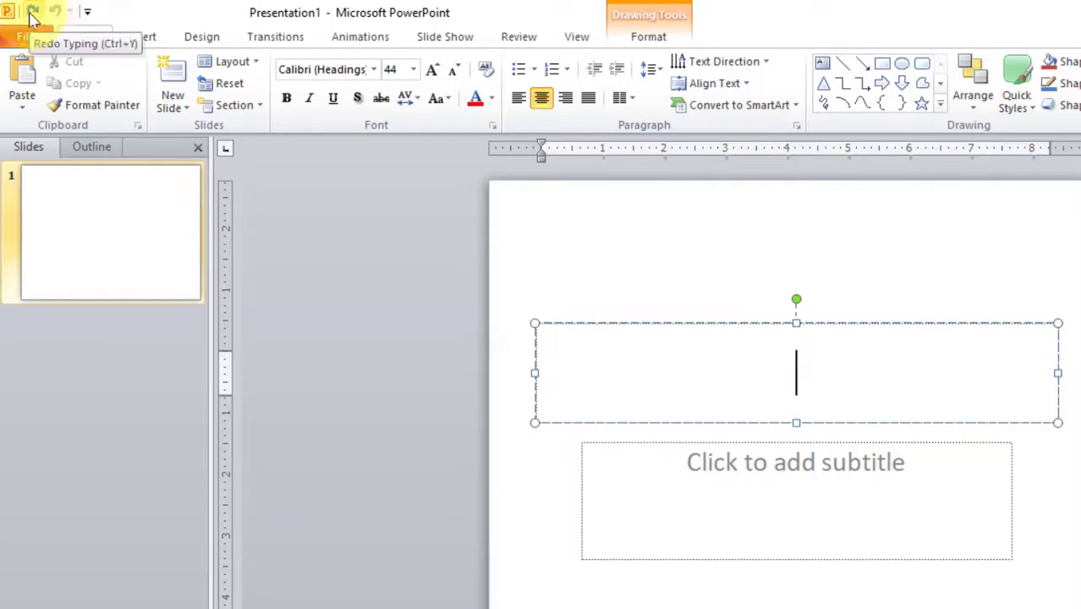
click(33, 11)
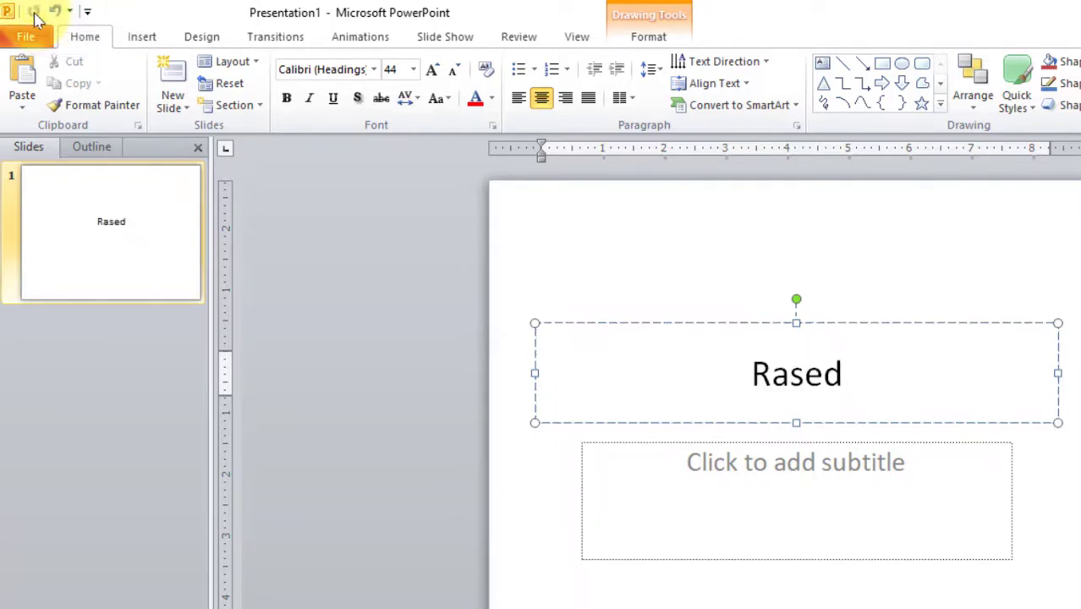
click(69, 10)
click(68, 34)
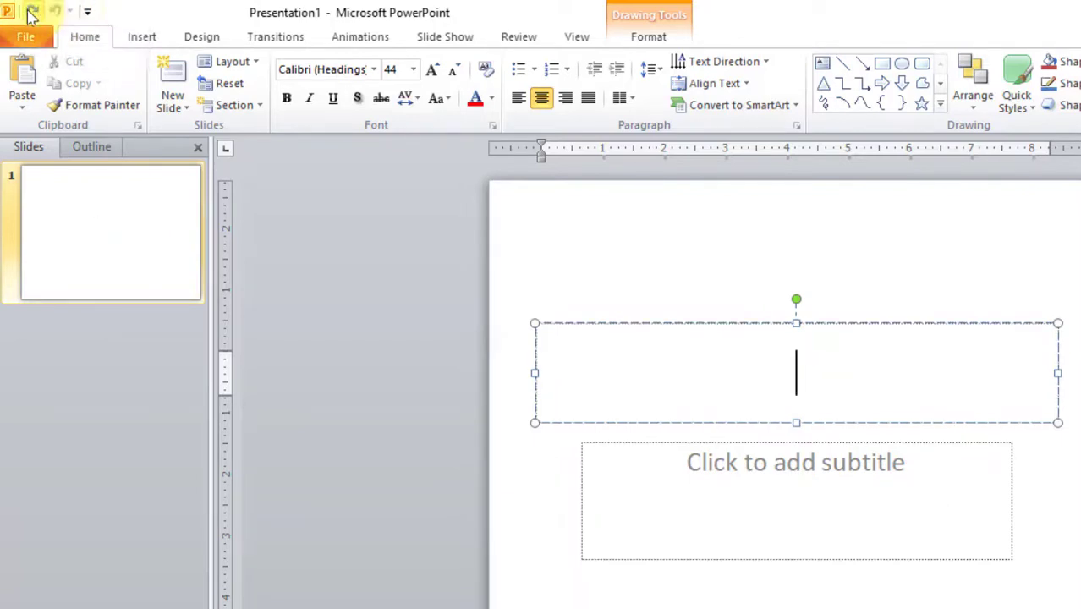
click(31, 12)
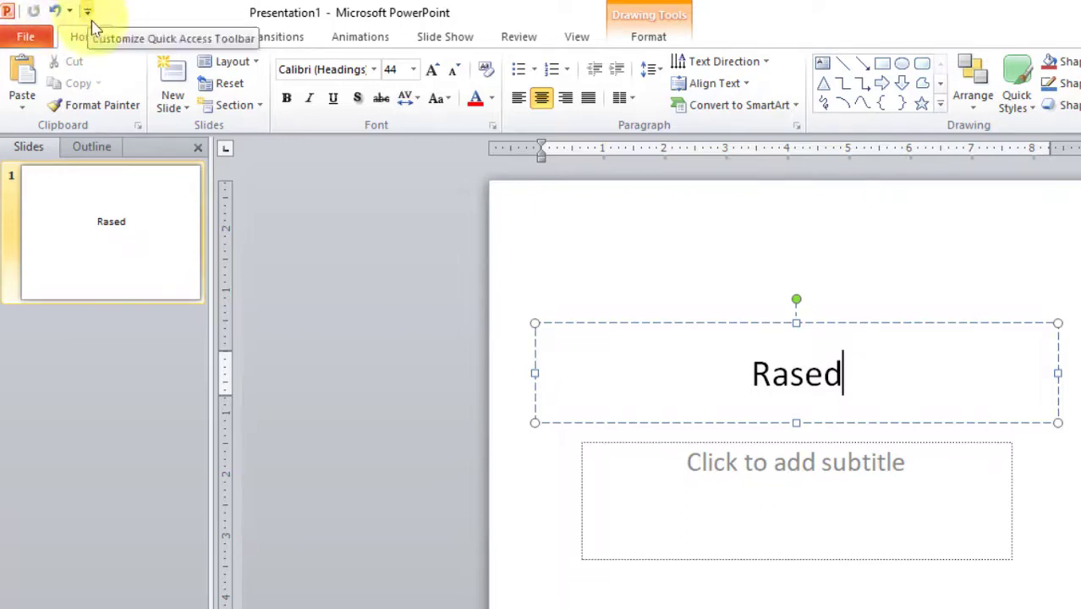
Add the New command to the Quick Access Toolbar and use it to create blank Presentation2.
click(88, 11)
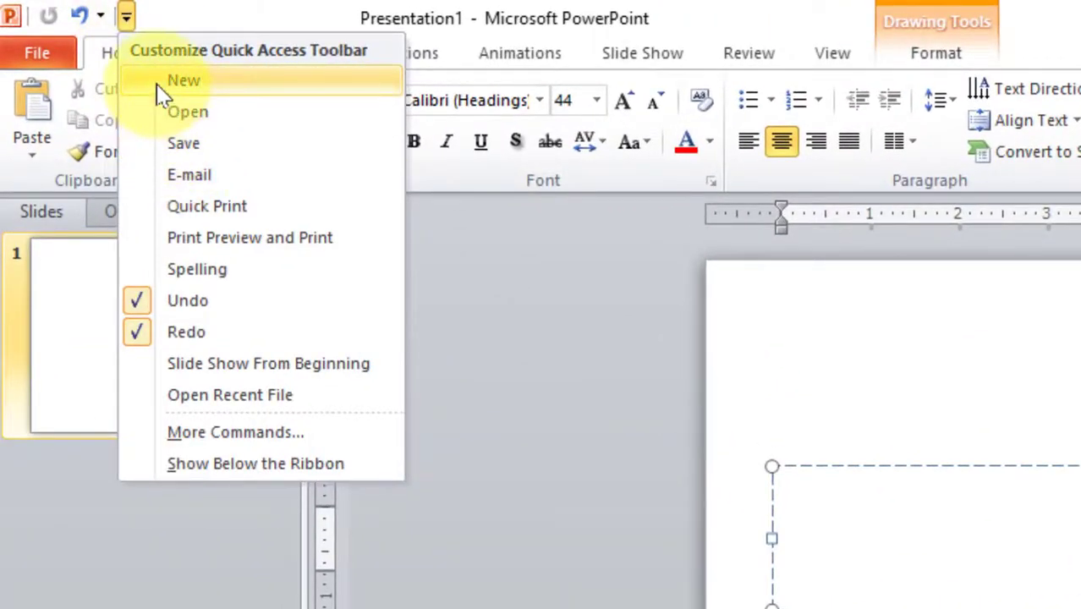
click(159, 85)
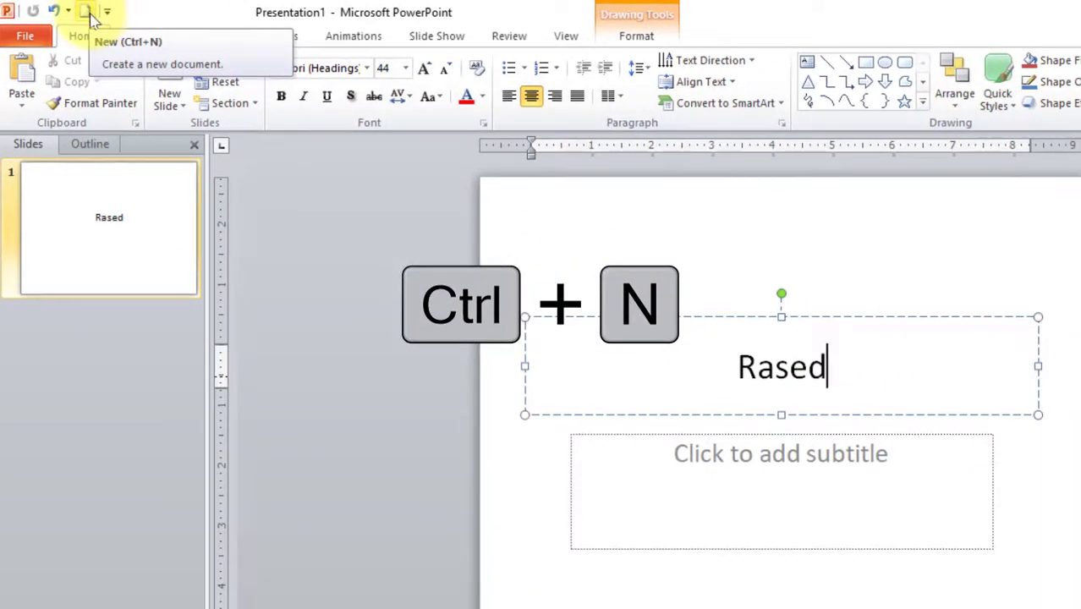
click(89, 14)
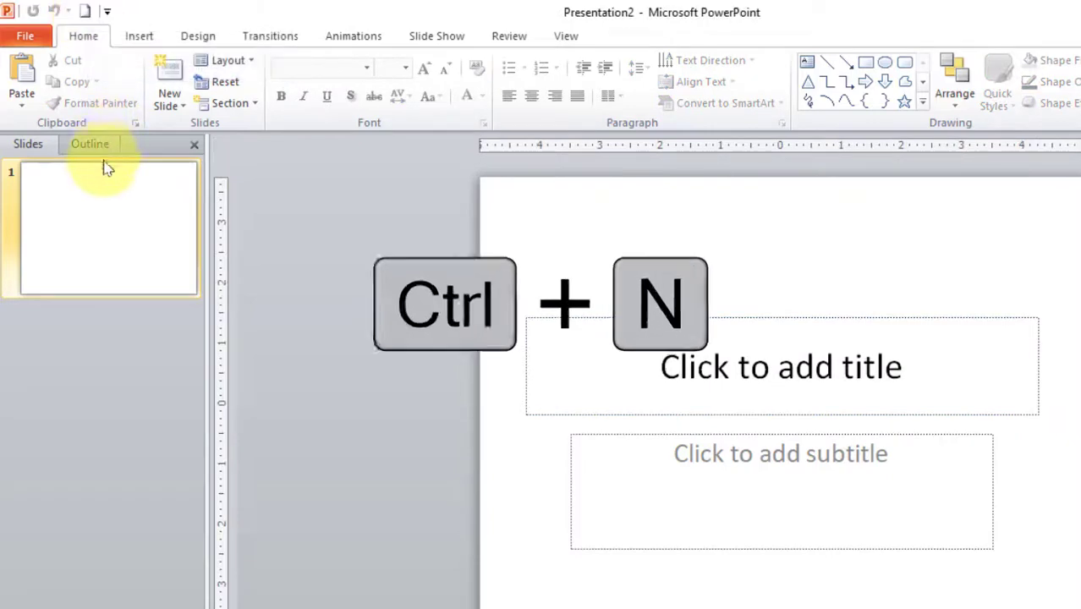
Switch back to the Presentation1 window through View > Switch Windows.
click(562, 39)
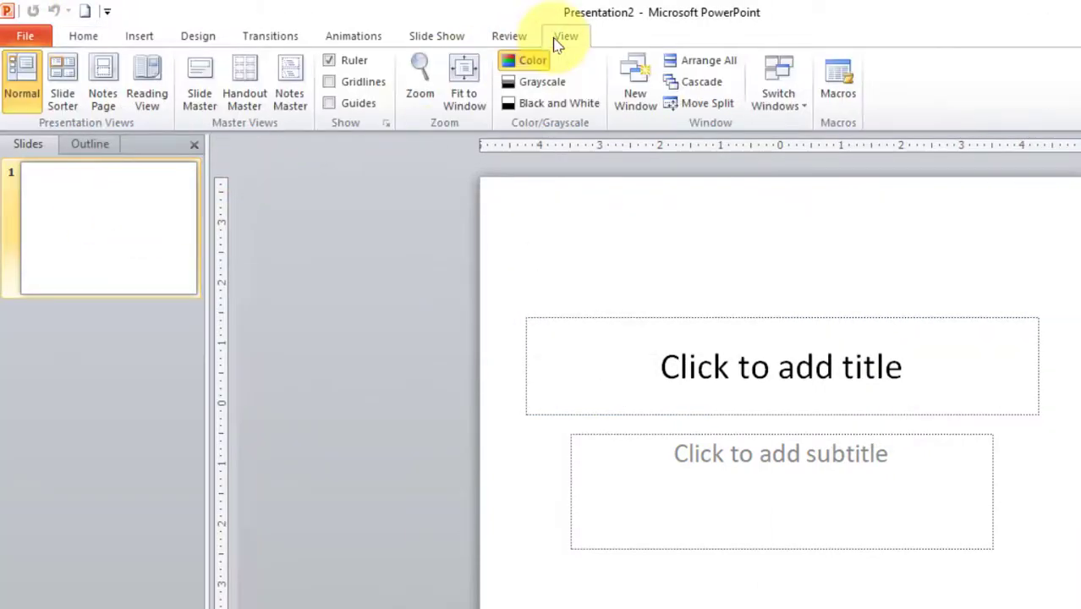
click(778, 100)
click(797, 129)
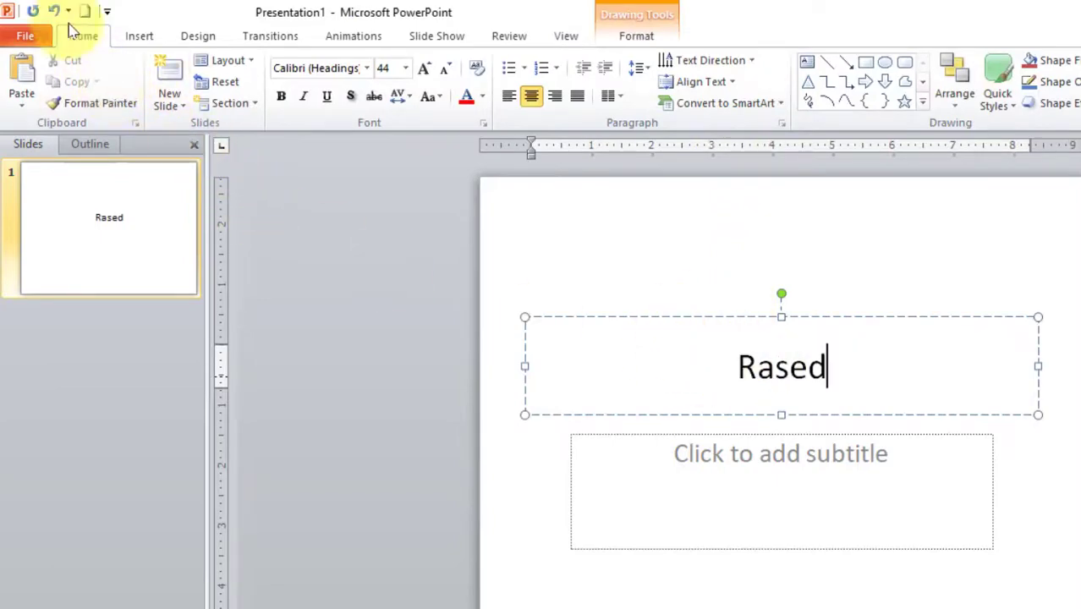
Add the Open and Save commands to the Quick Access Toolbar next to New.
click(106, 11)
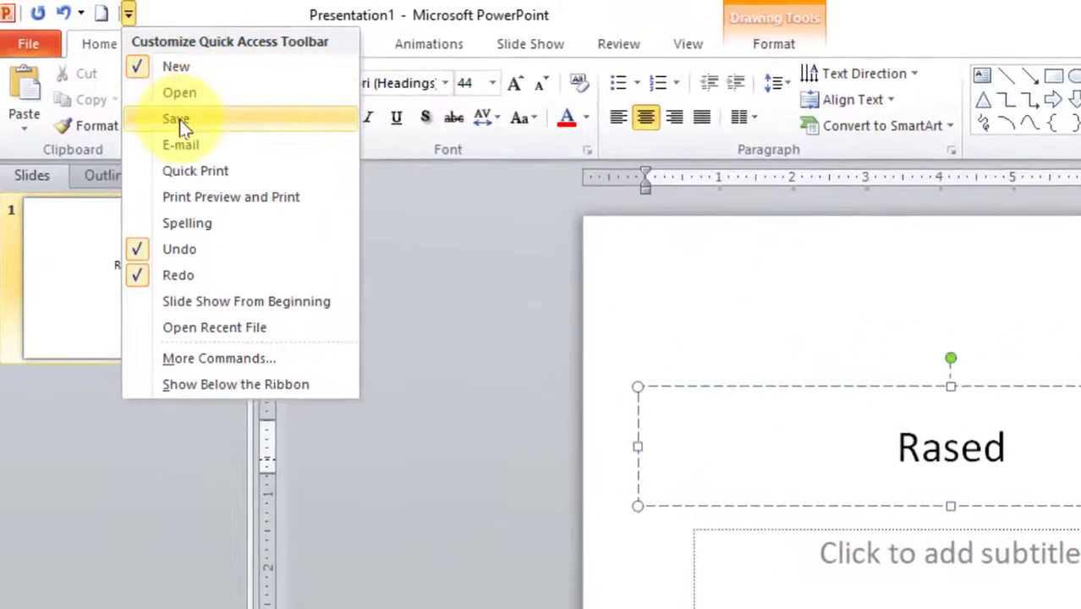
click(185, 90)
click(155, 11)
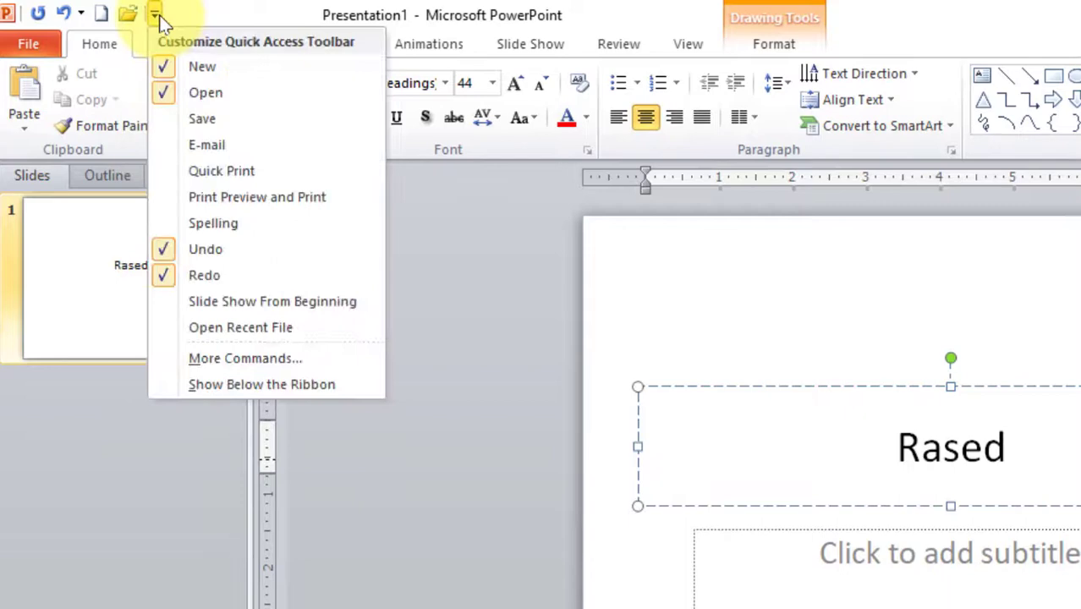
click(183, 120)
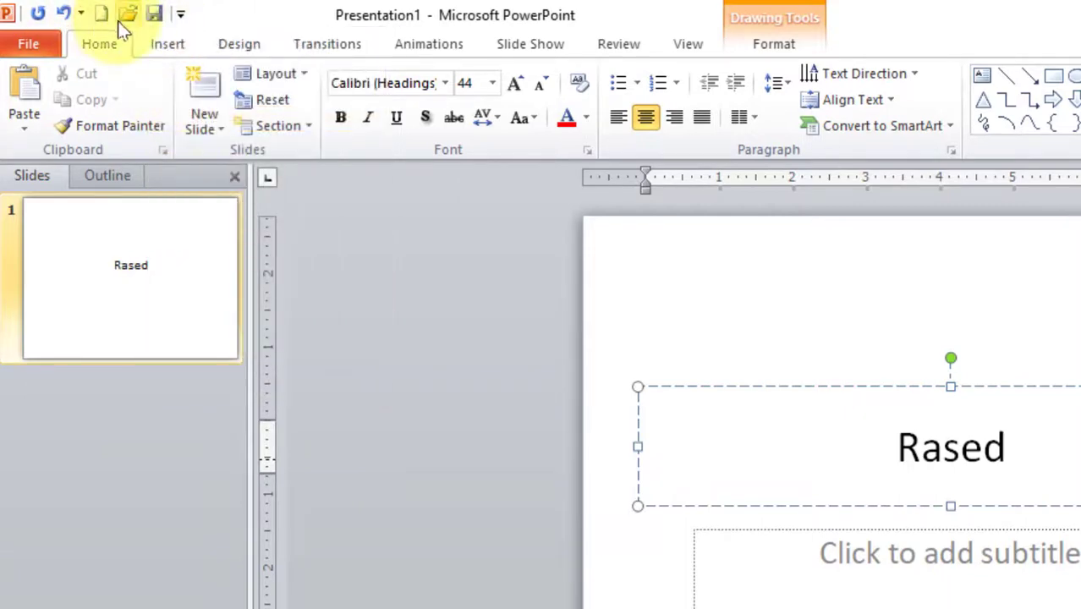
click(181, 15)
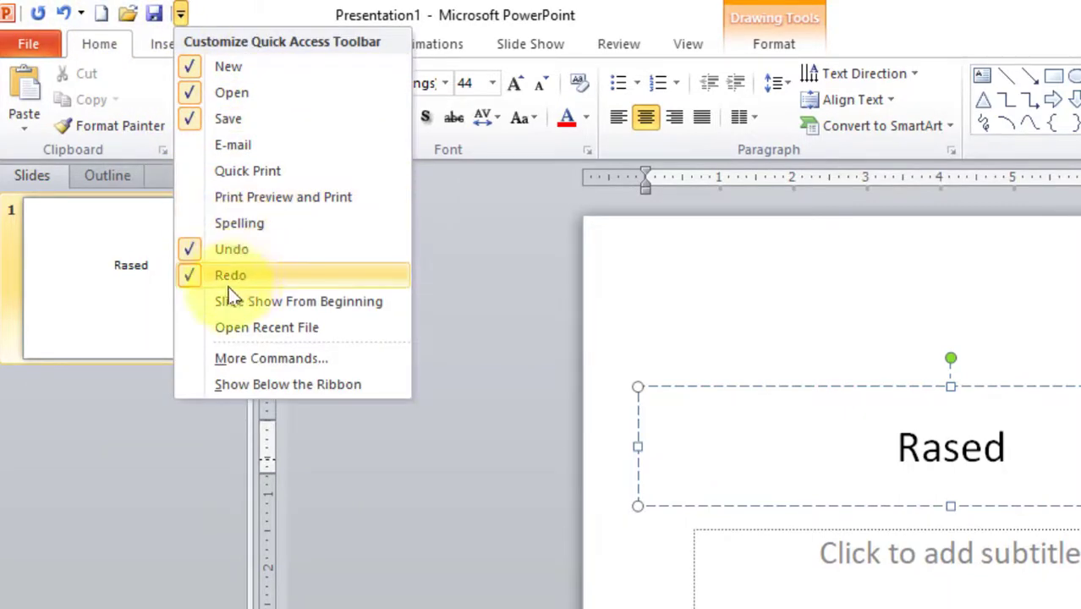
click(106, 13)
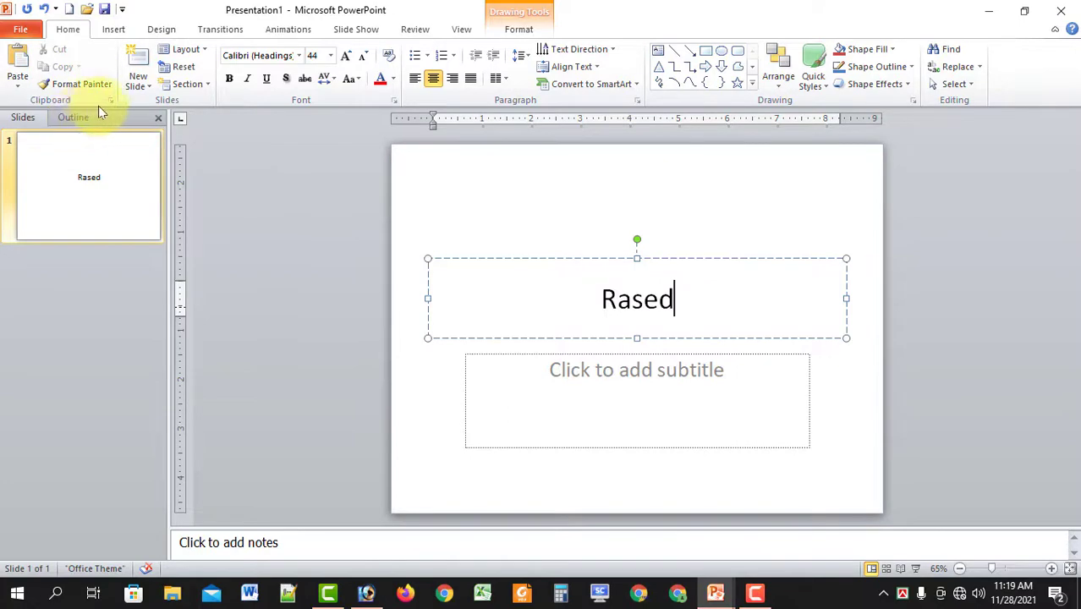
click(121, 8)
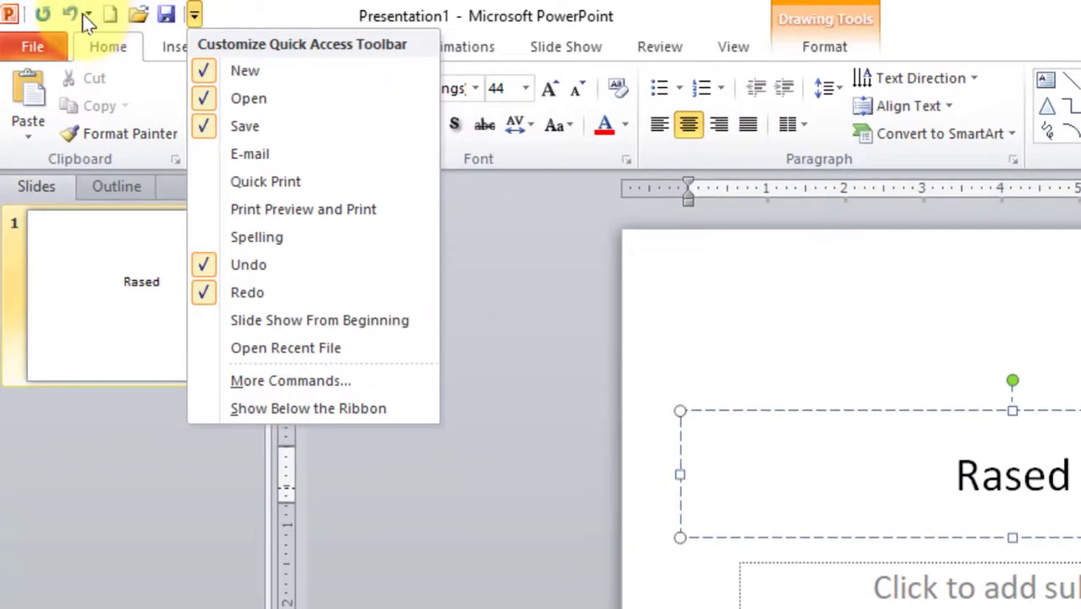
right_click(53, 11)
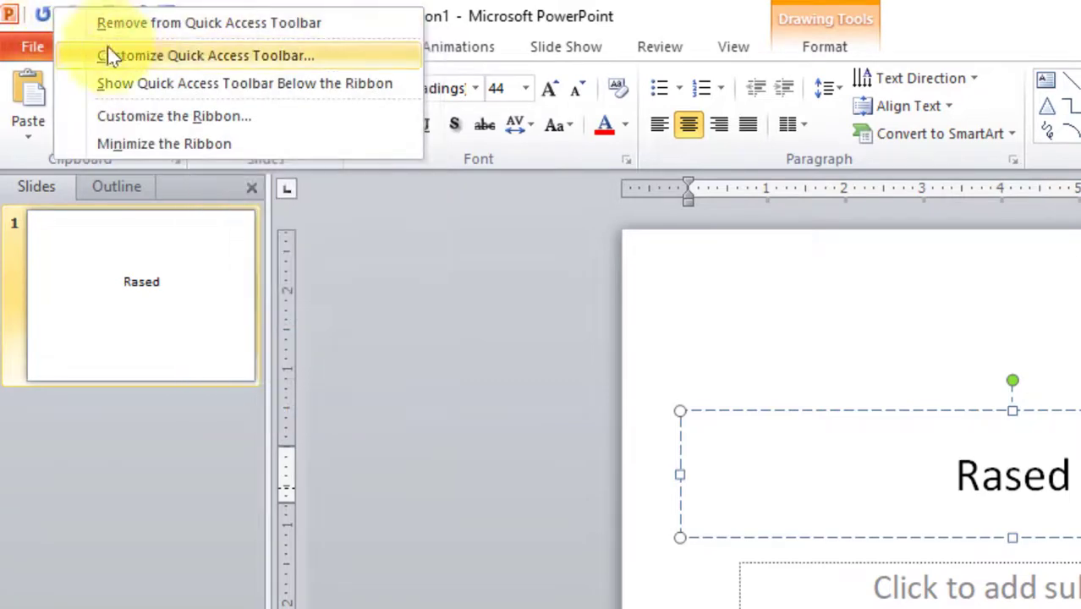
click(285, 91)
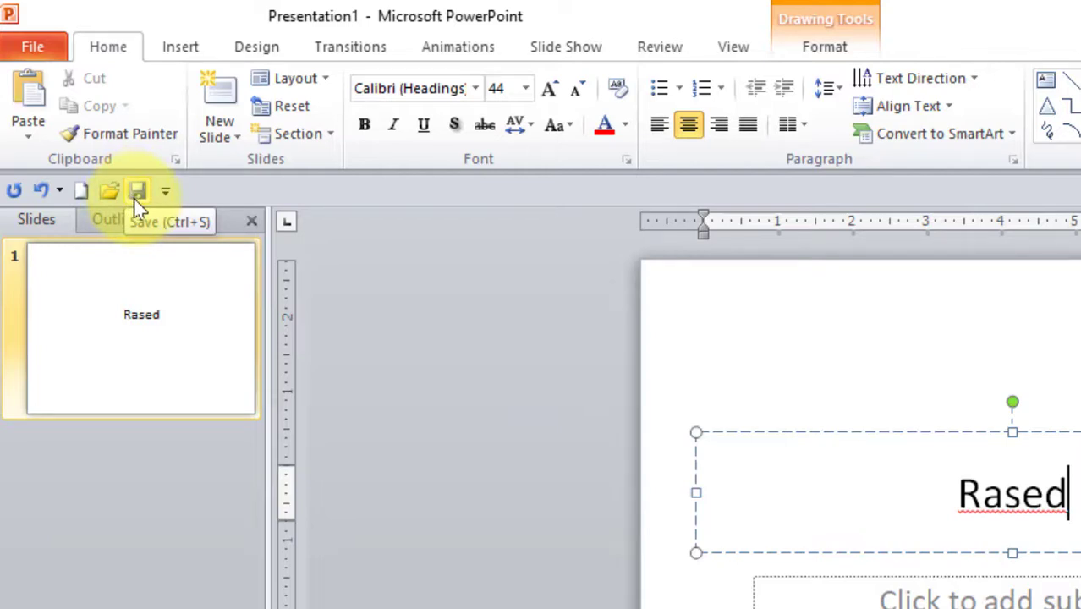
right_click(38, 197)
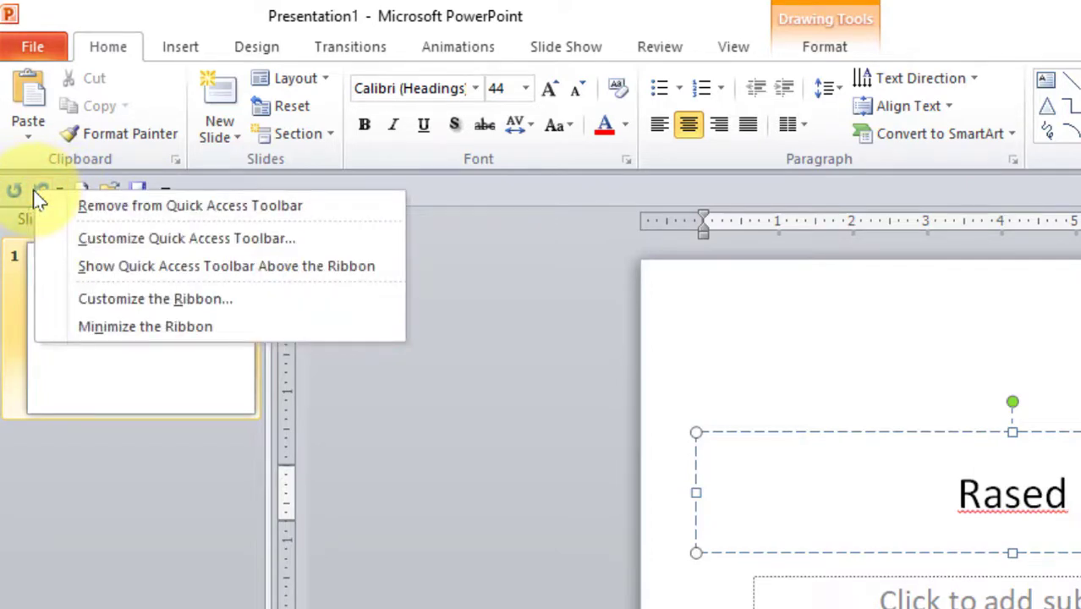
click(302, 266)
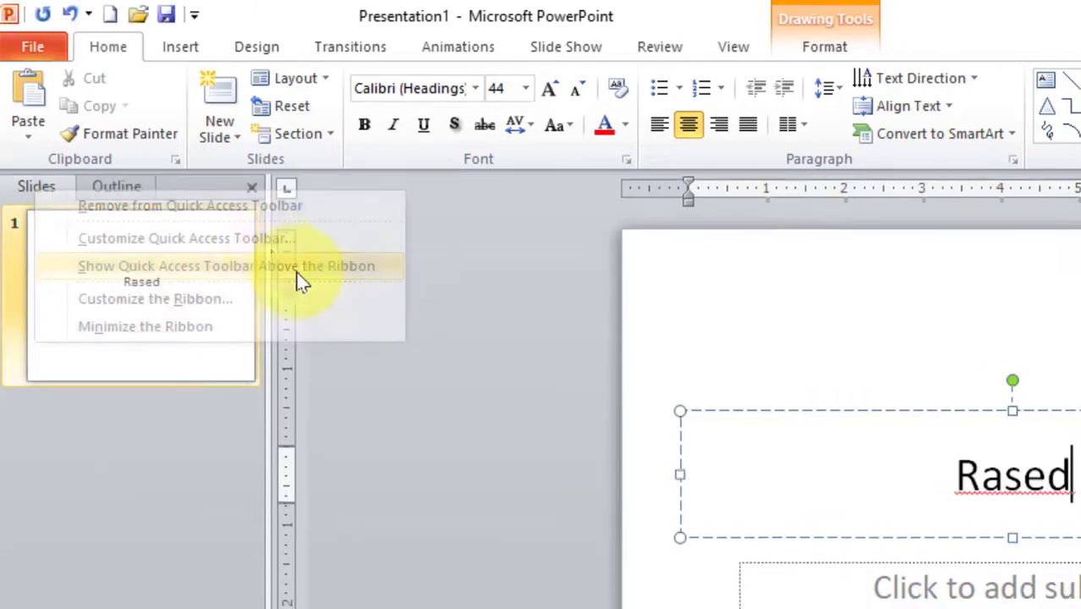
right_click(77, 14)
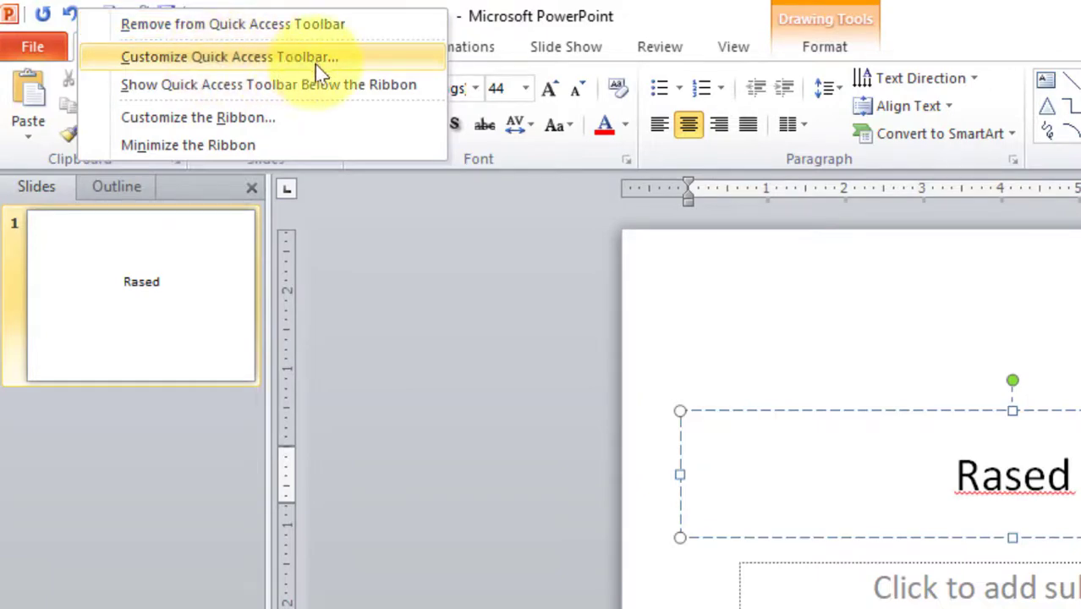
Open and close the Quick Access Toolbar options a few times without making changes.
click(362, 220)
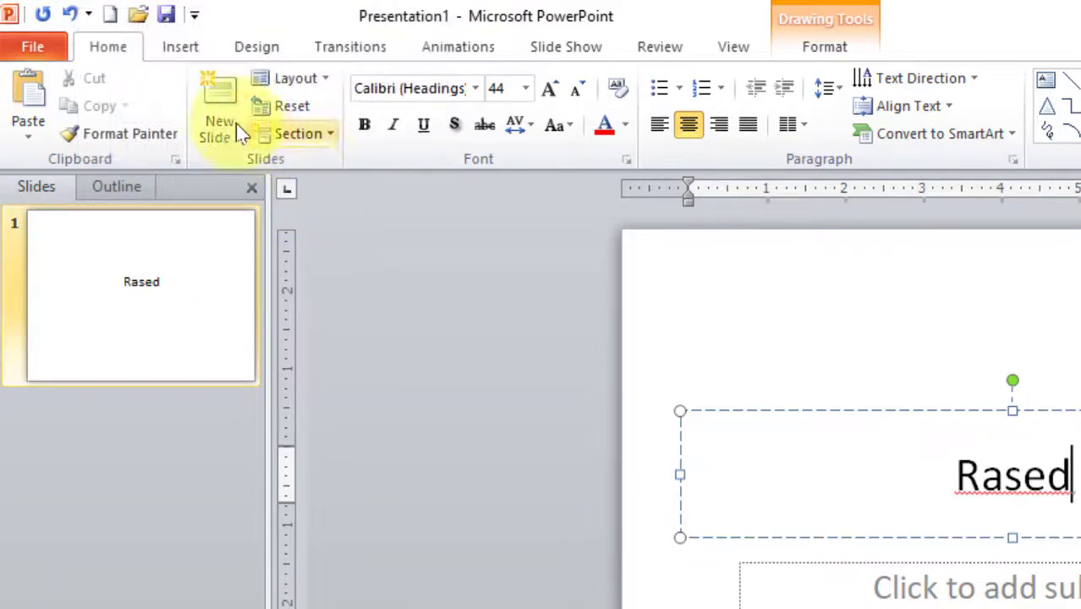
click(195, 15)
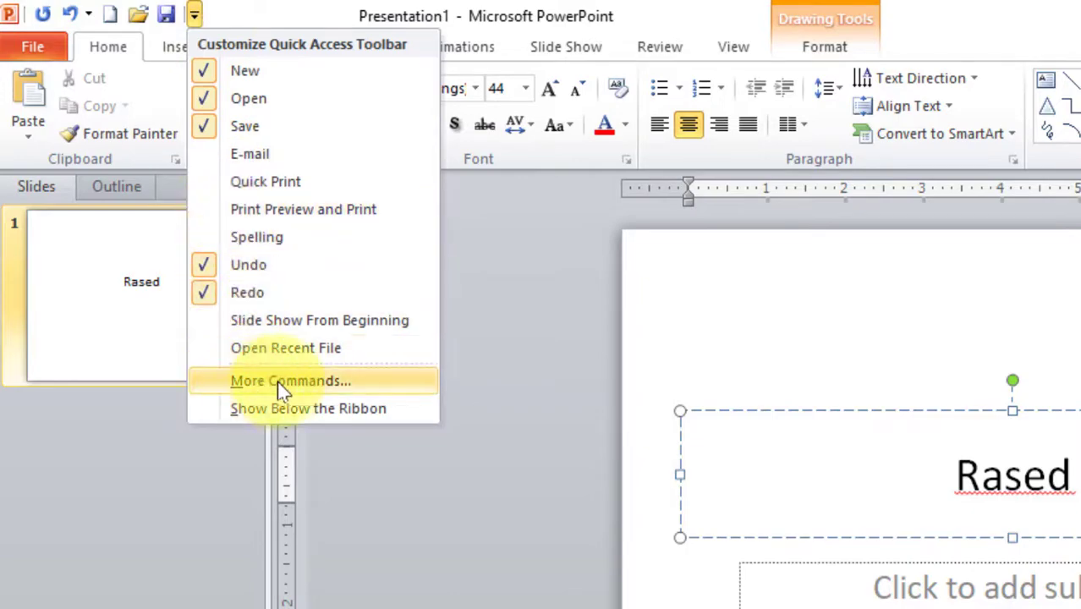
click(291, 383)
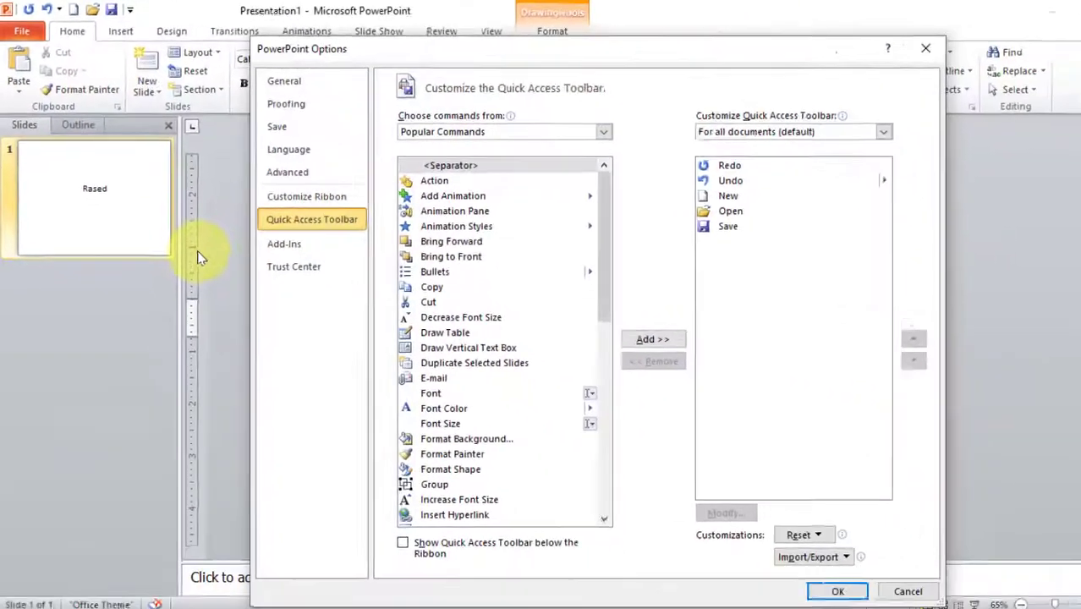
drag(461, 58, 431, 37)
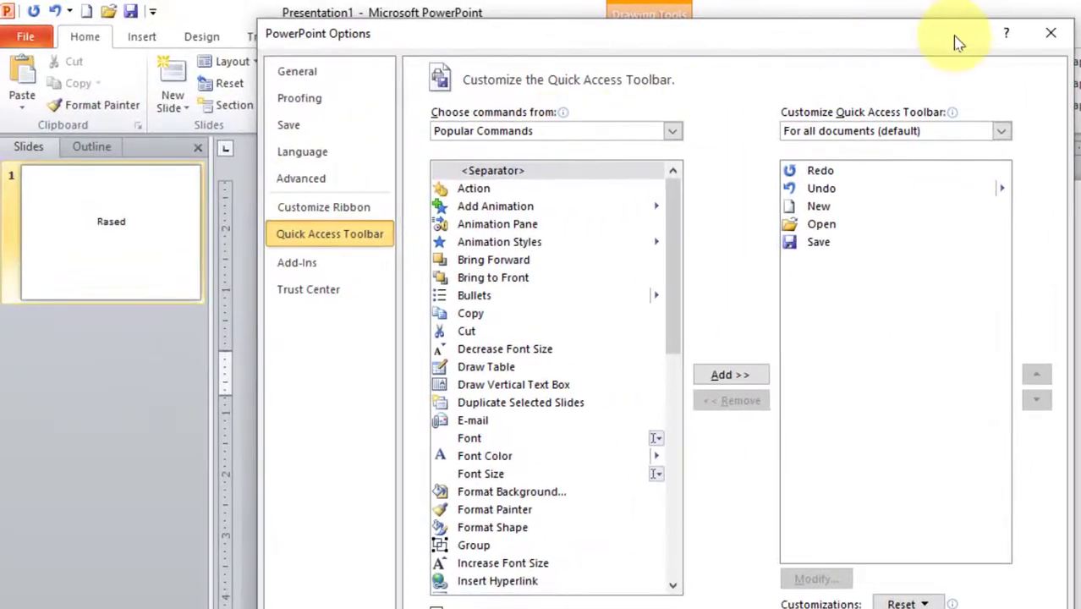
click(1051, 33)
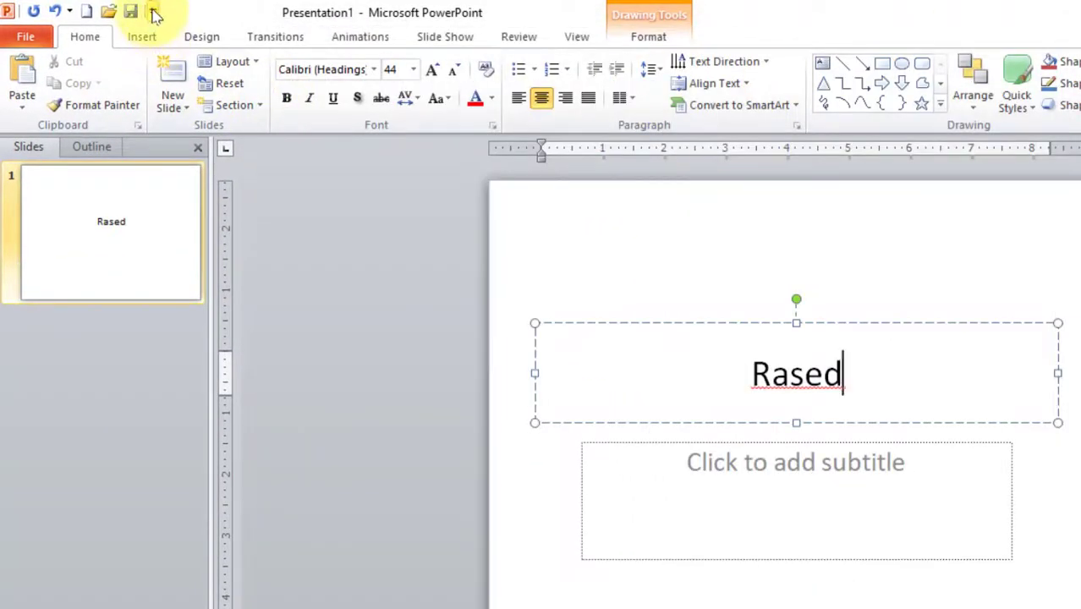
click(153, 12)
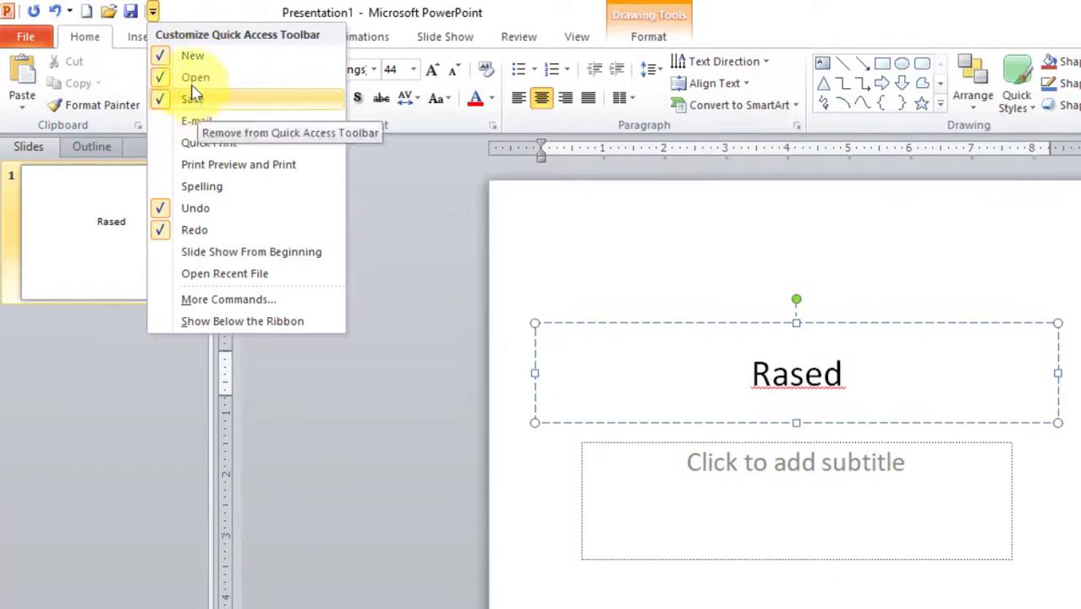
click(25, 36)
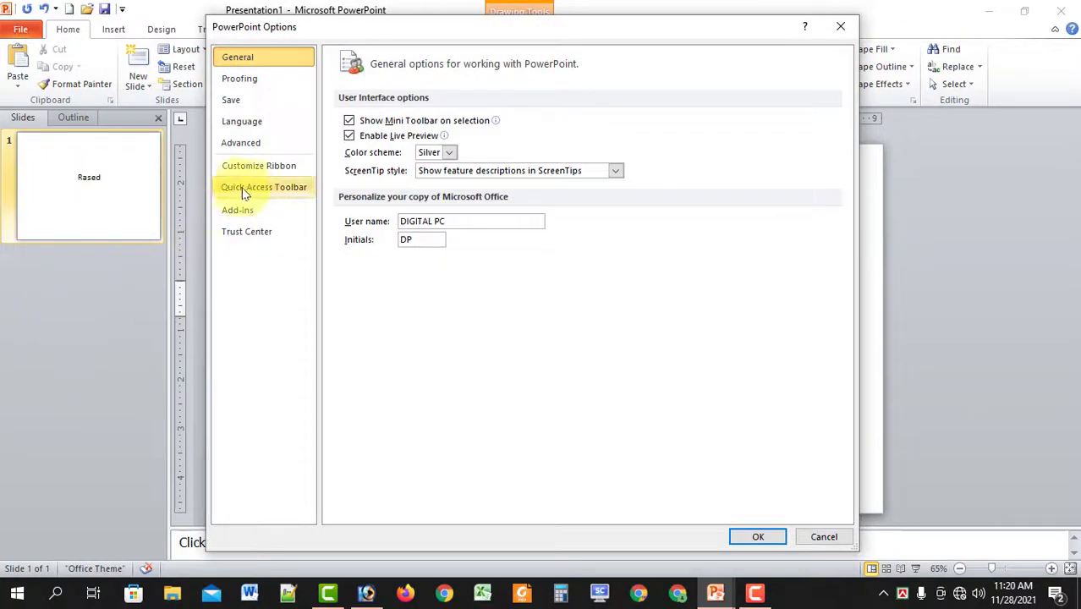
click(269, 191)
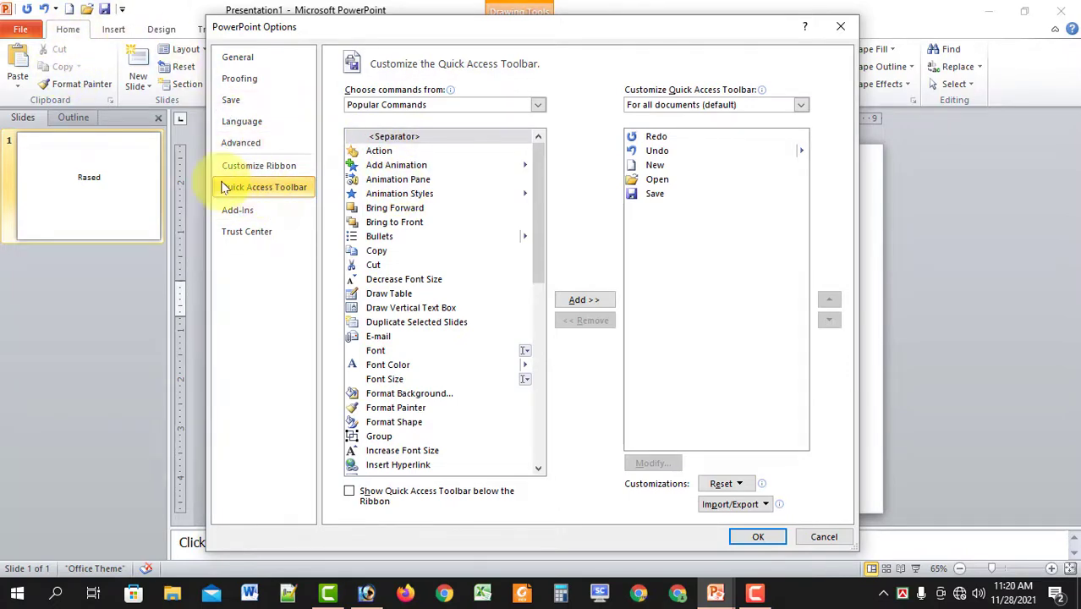
click(839, 25)
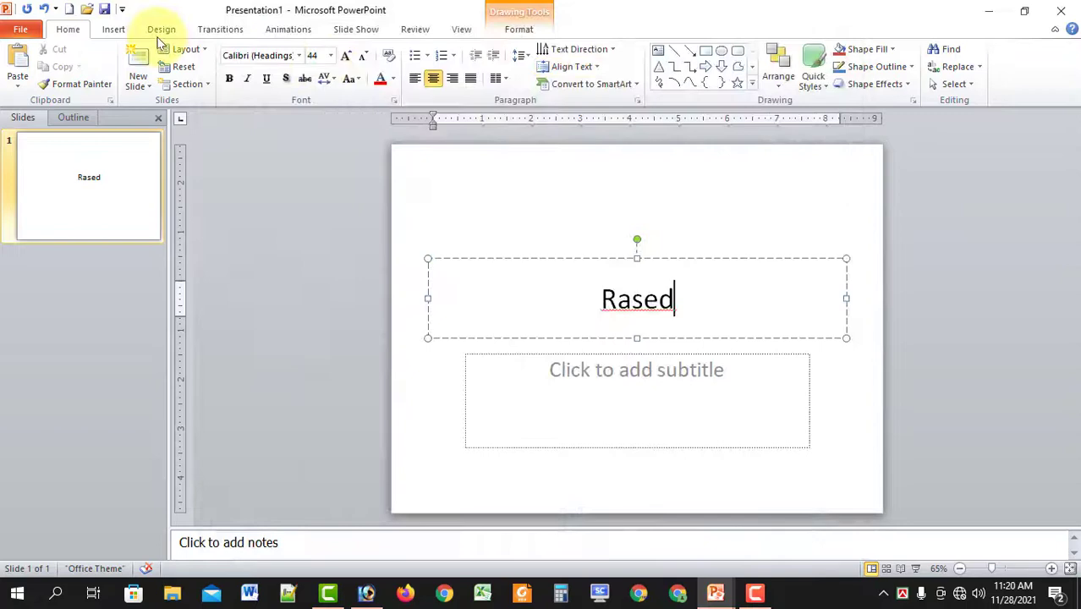
Open the Quick Access Toolbar page of PowerPoint Options through More Commands and move the window left.
click(122, 9)
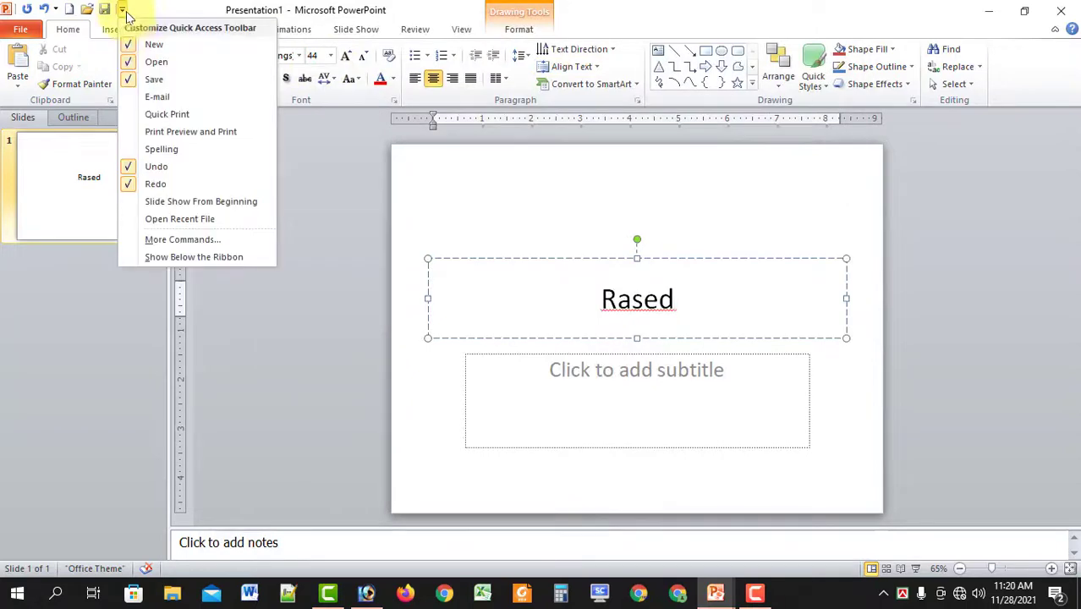
click(178, 240)
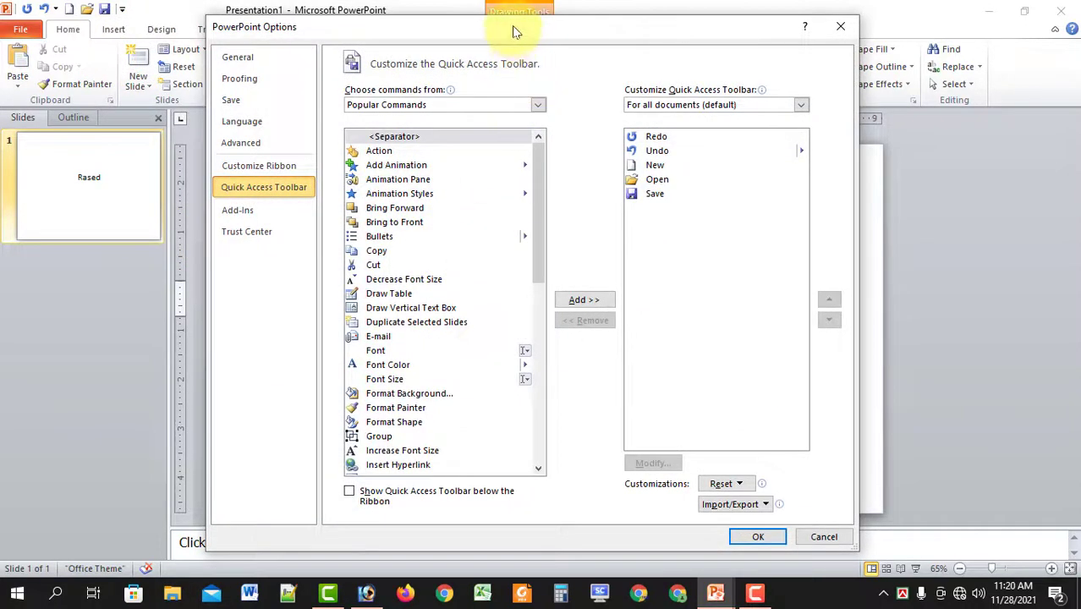
drag(513, 25, 477, 12)
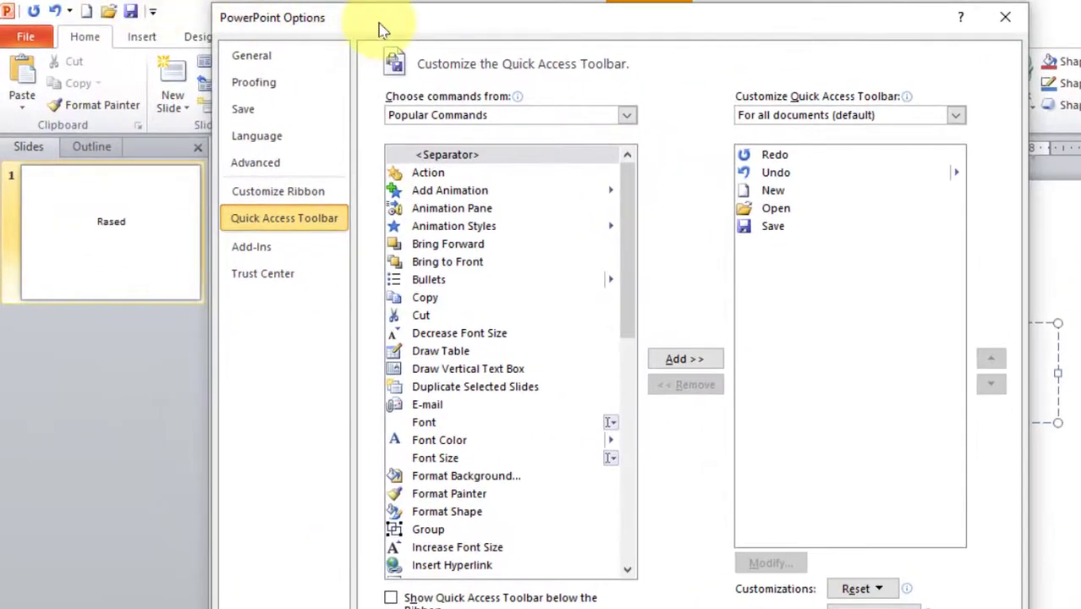
drag(379, 30, 340, 32)
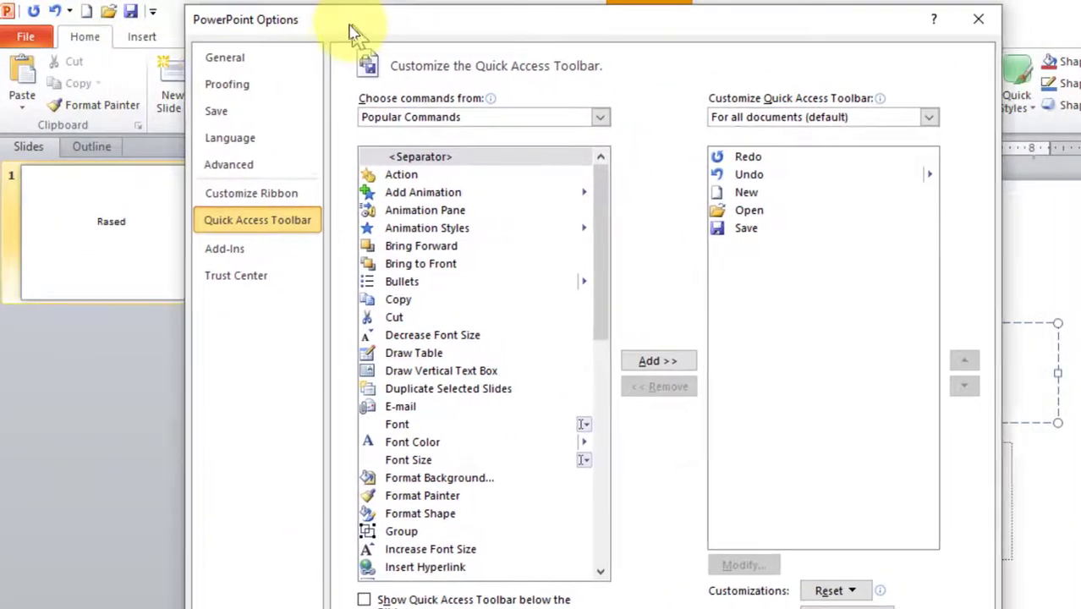
Choose All Commands, add All Borders to the toolbar, and confirm with OK.
click(392, 124)
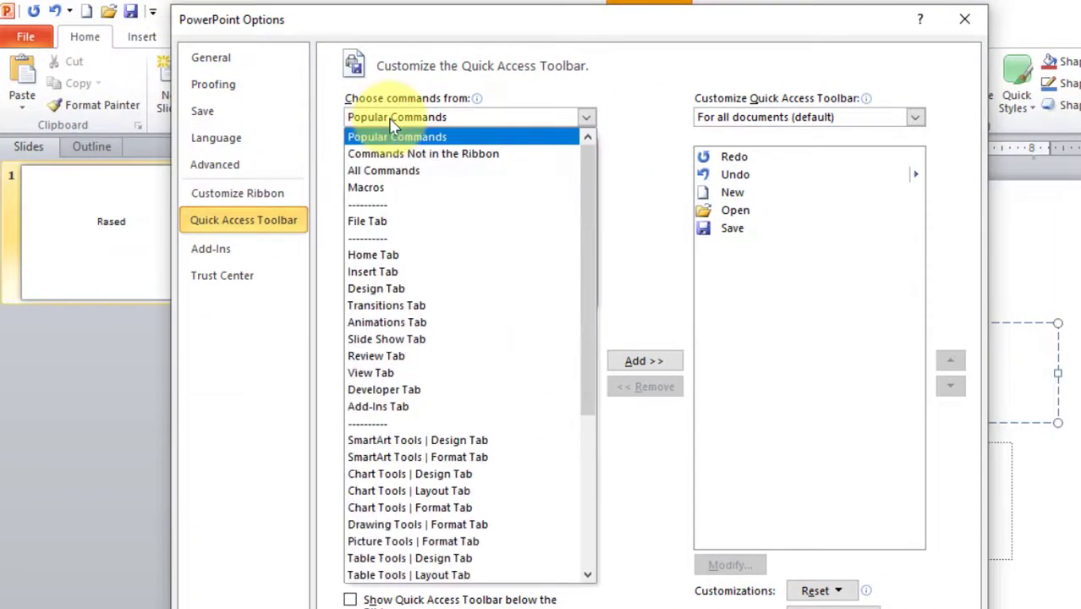
click(376, 173)
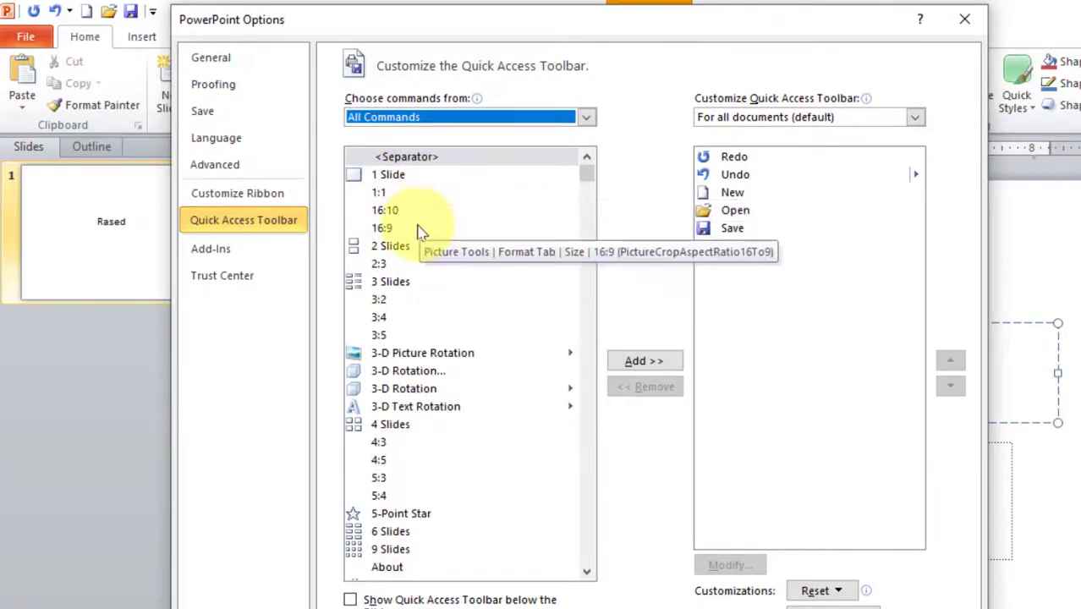
scroll(423, 237, down, 10)
scroll(420, 246, down, 10)
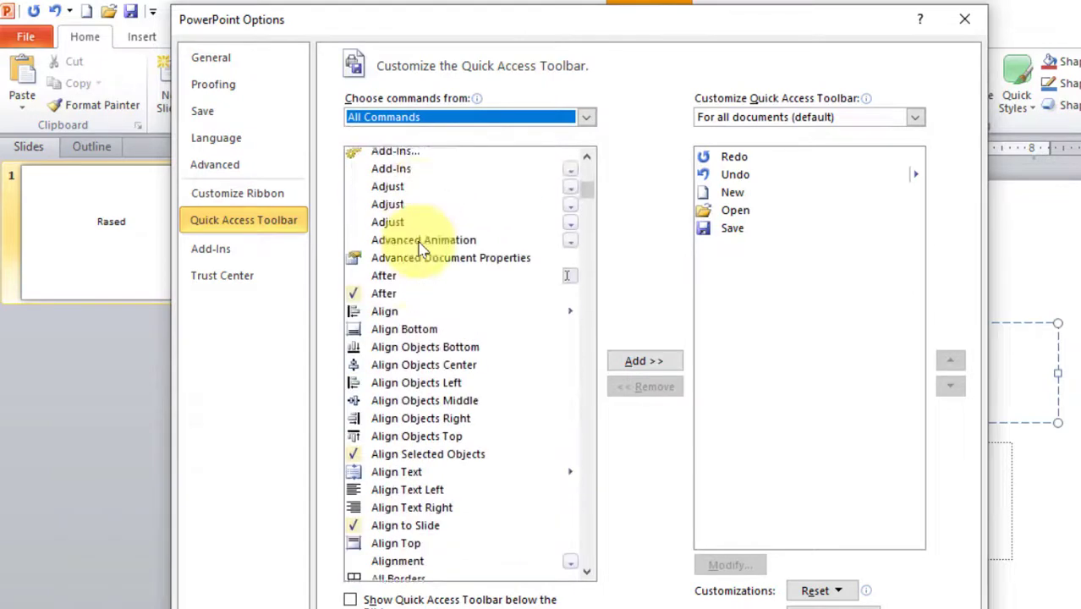
scroll(423, 248, down, 1)
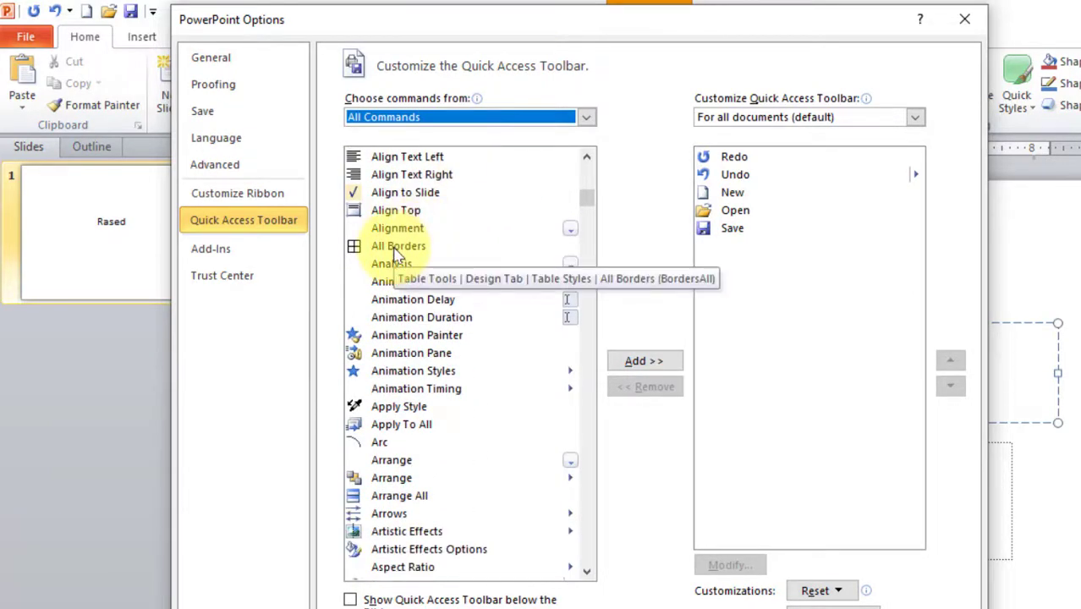
click(394, 250)
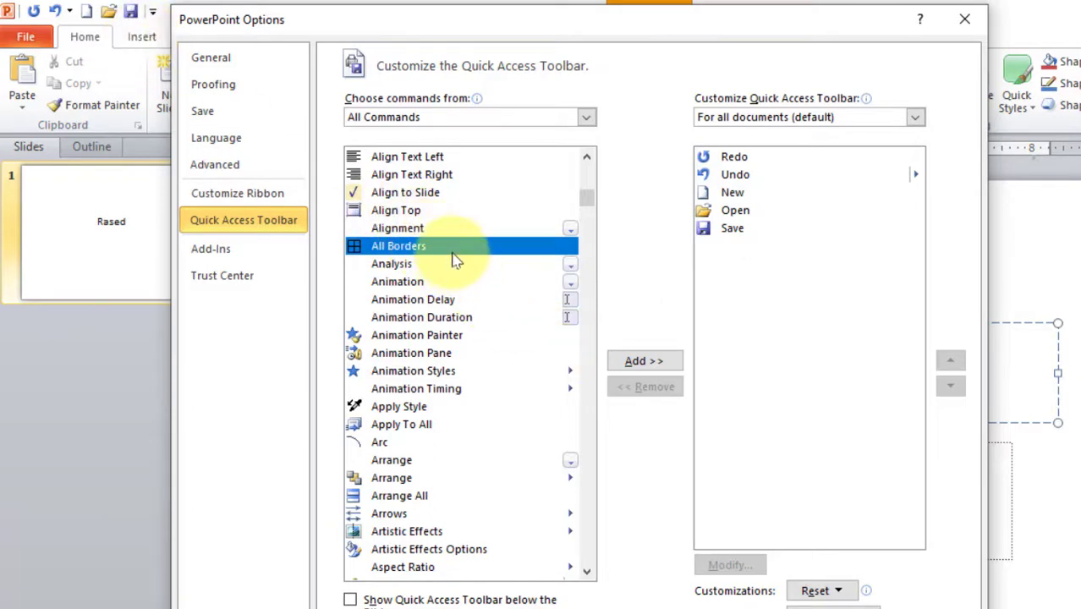
click(647, 362)
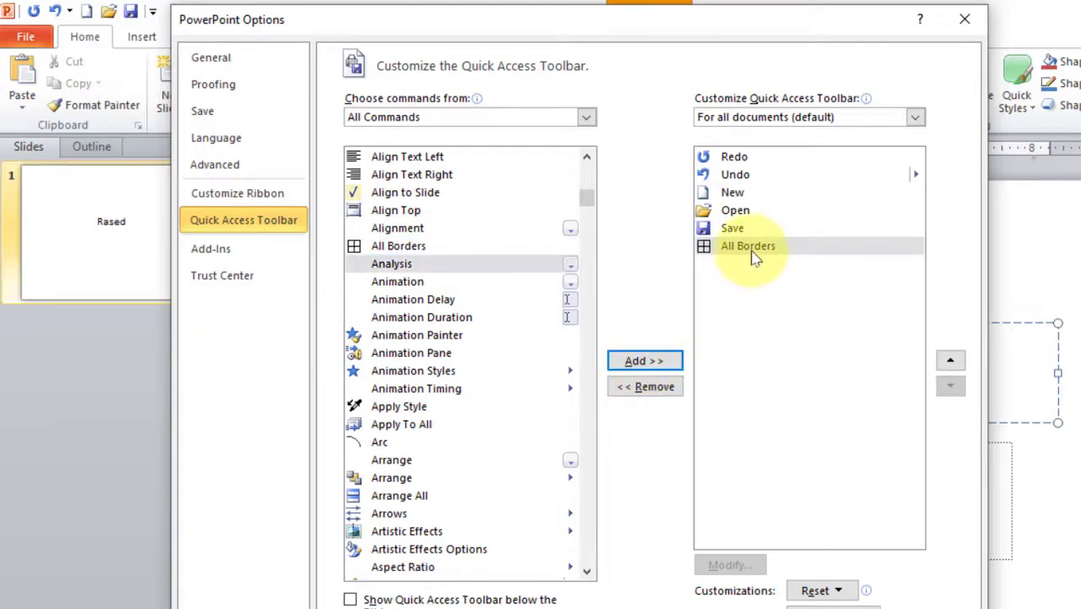
click(844, 606)
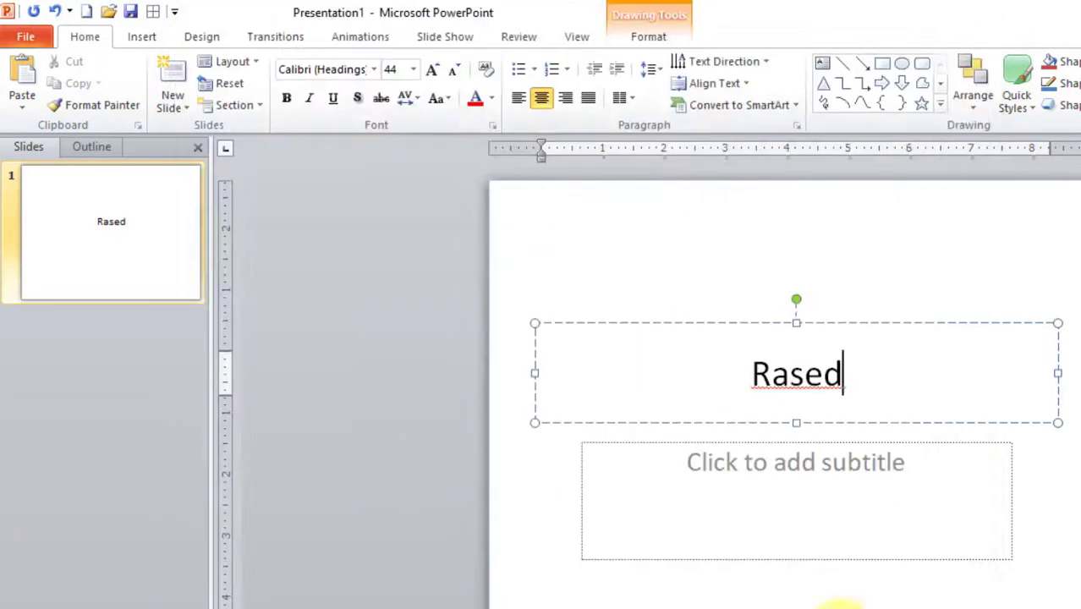
Browse the Quick Access Toolbar customization list, close it, and open File > Info.
click(175, 12)
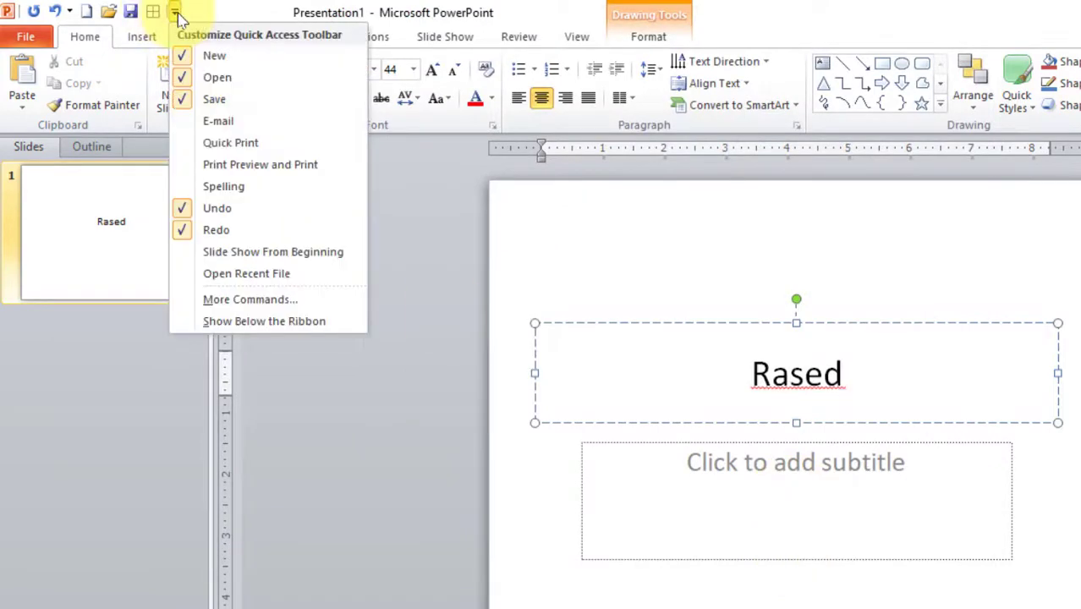
click(250, 301)
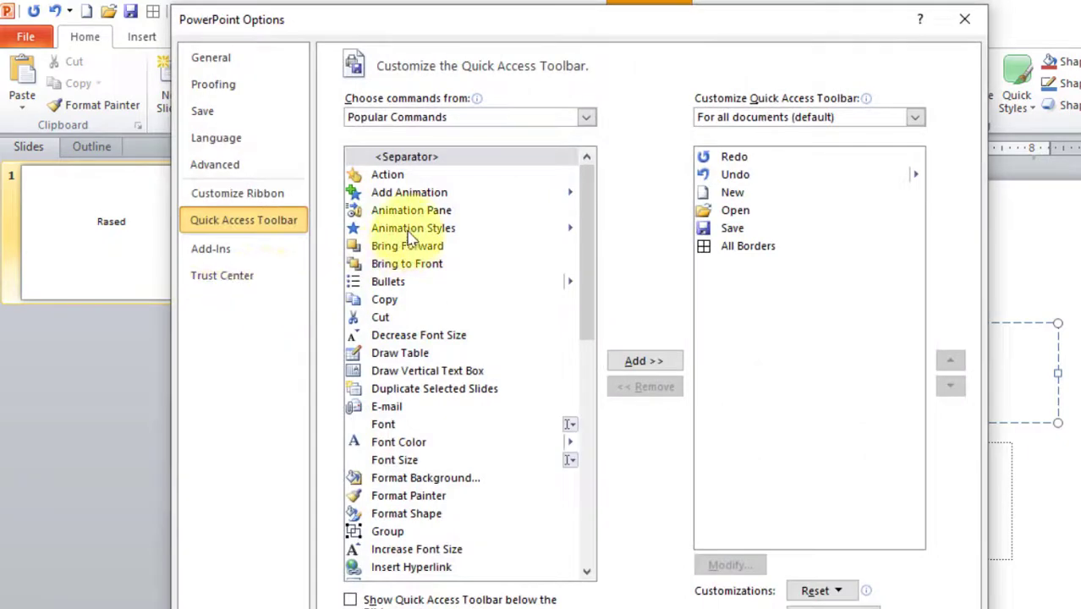
scroll(474, 317, down, 10)
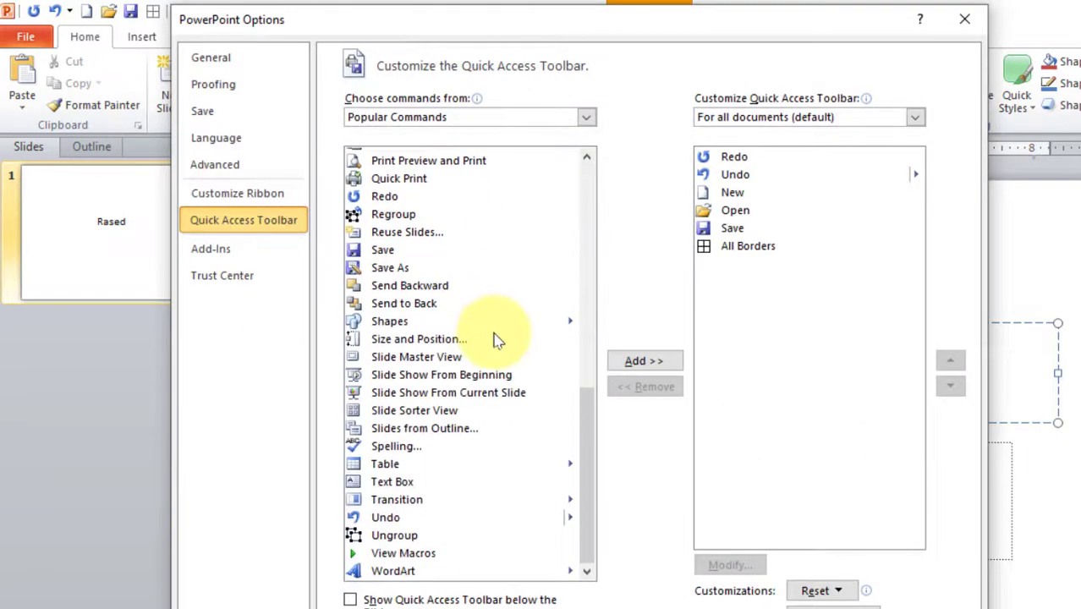
scroll(498, 340, up, 10)
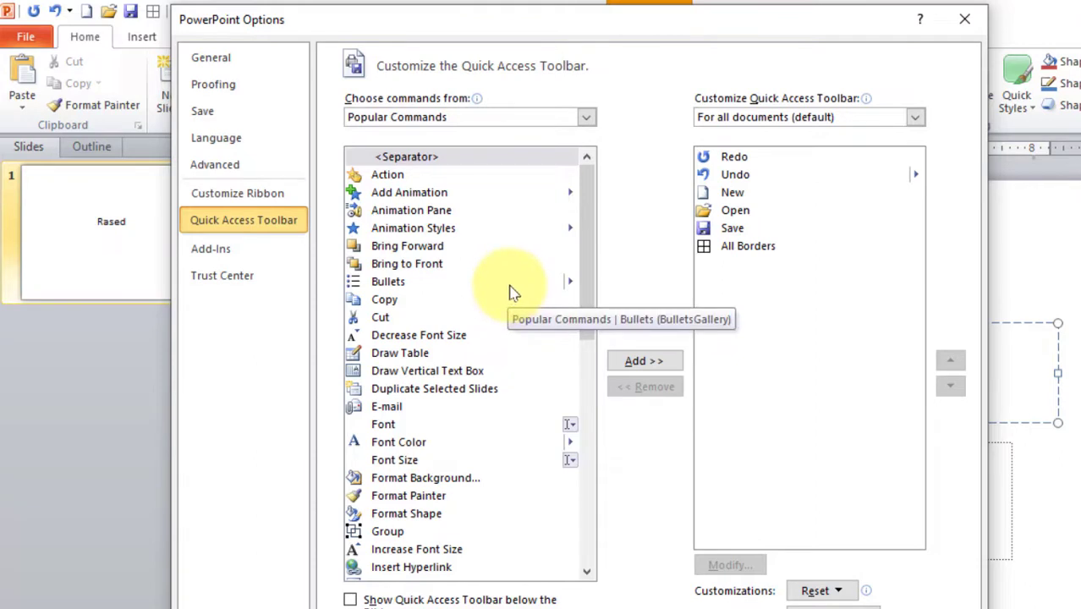
click(964, 19)
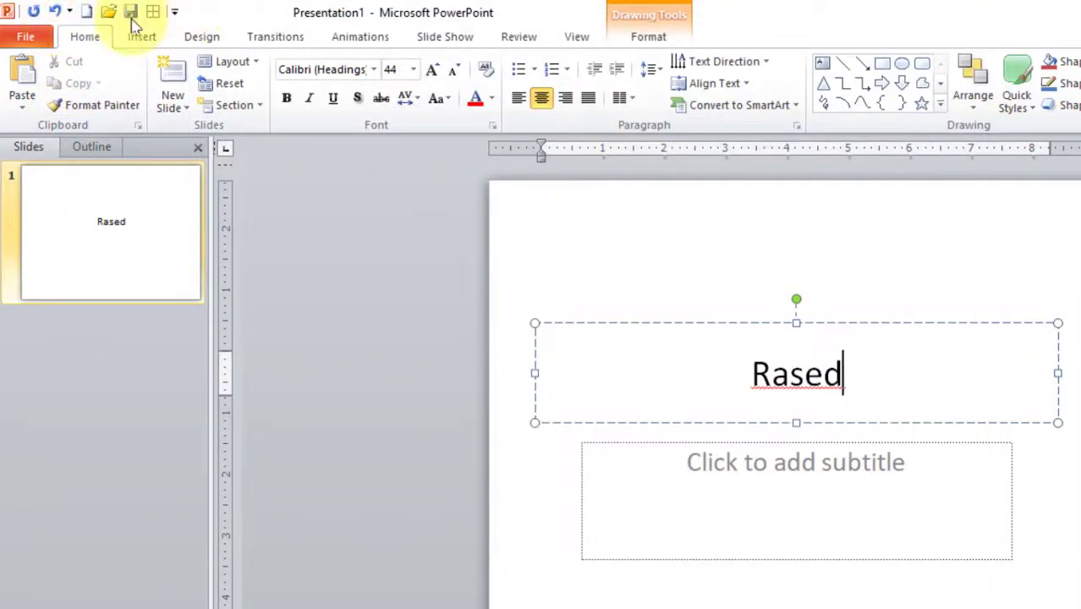
click(21, 36)
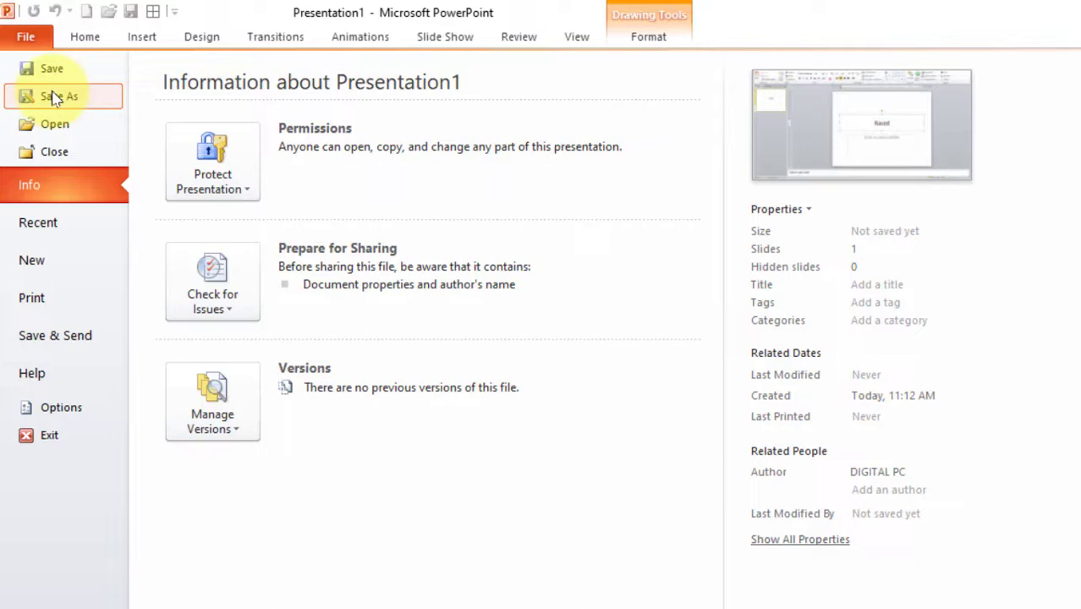
In the Open dialog, go to the Desktop folder and open 'Welcome to the full course of'.
key(Escape)
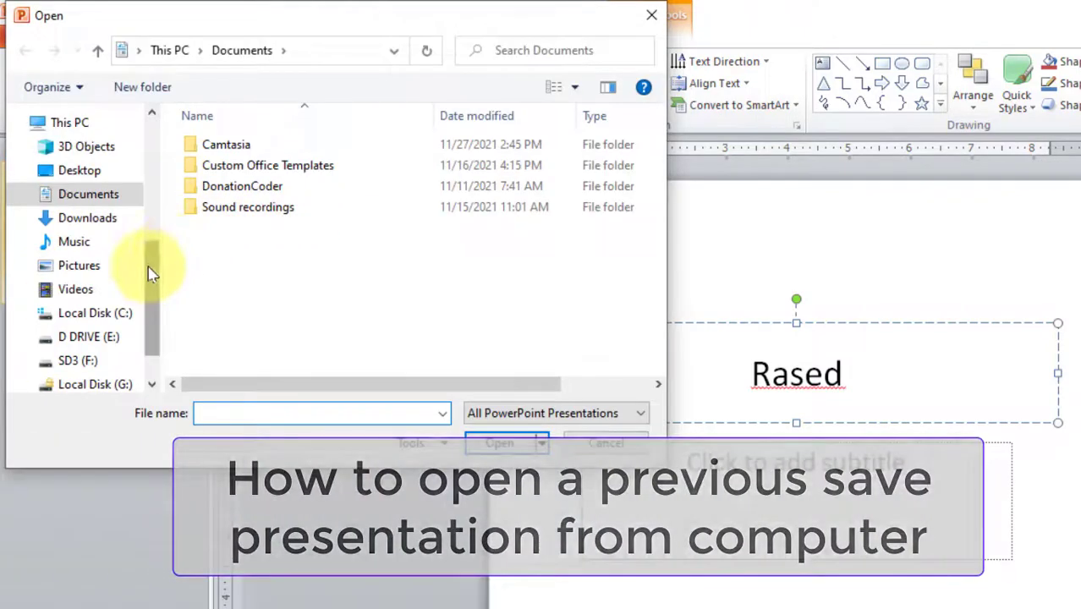
drag(150, 271, 169, 119)
click(78, 153)
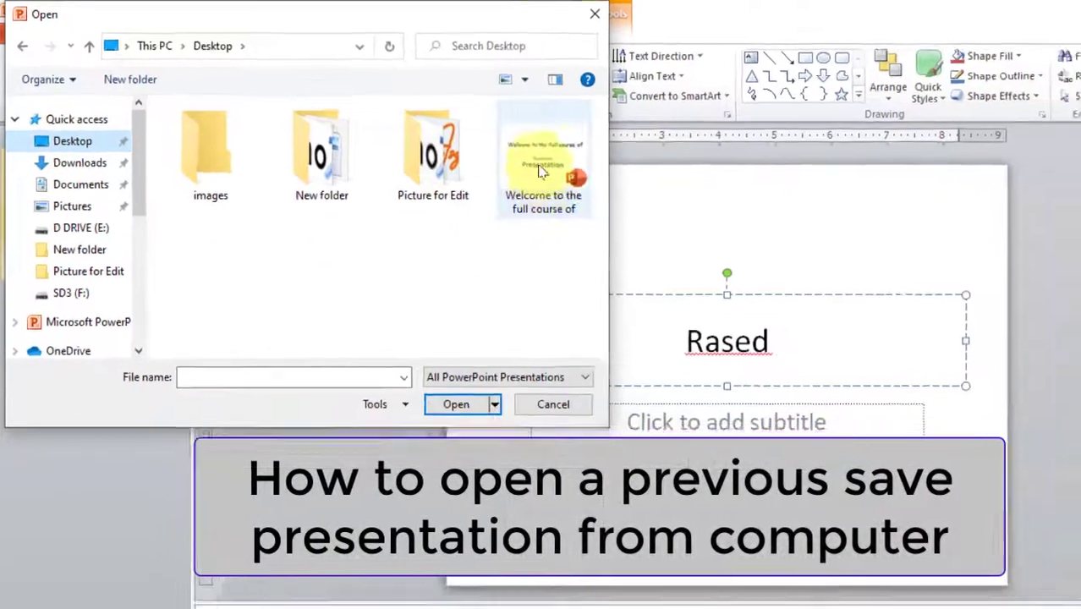
click(541, 169)
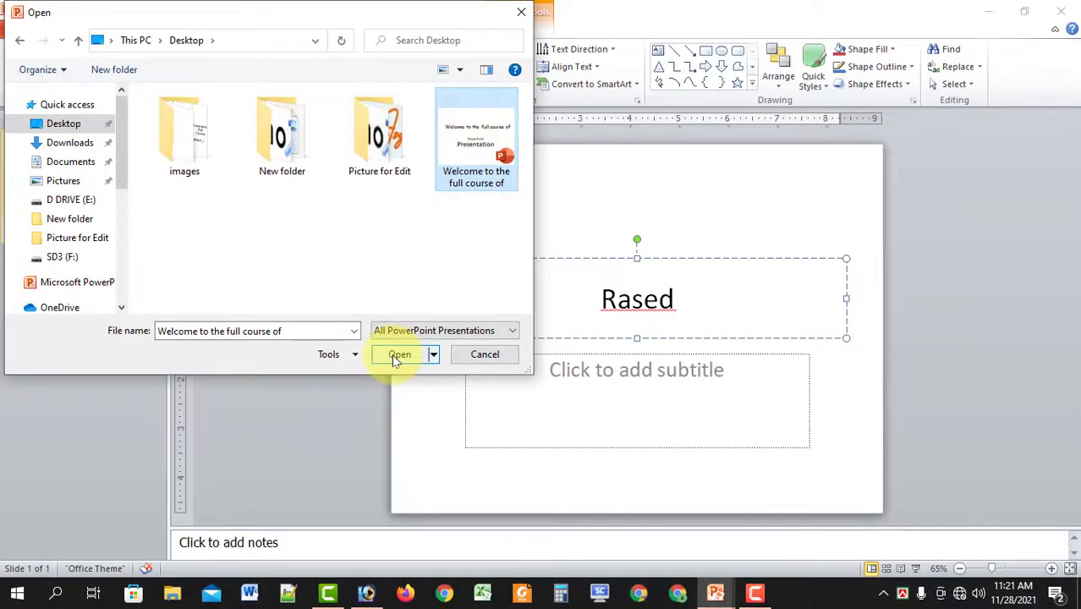
click(399, 356)
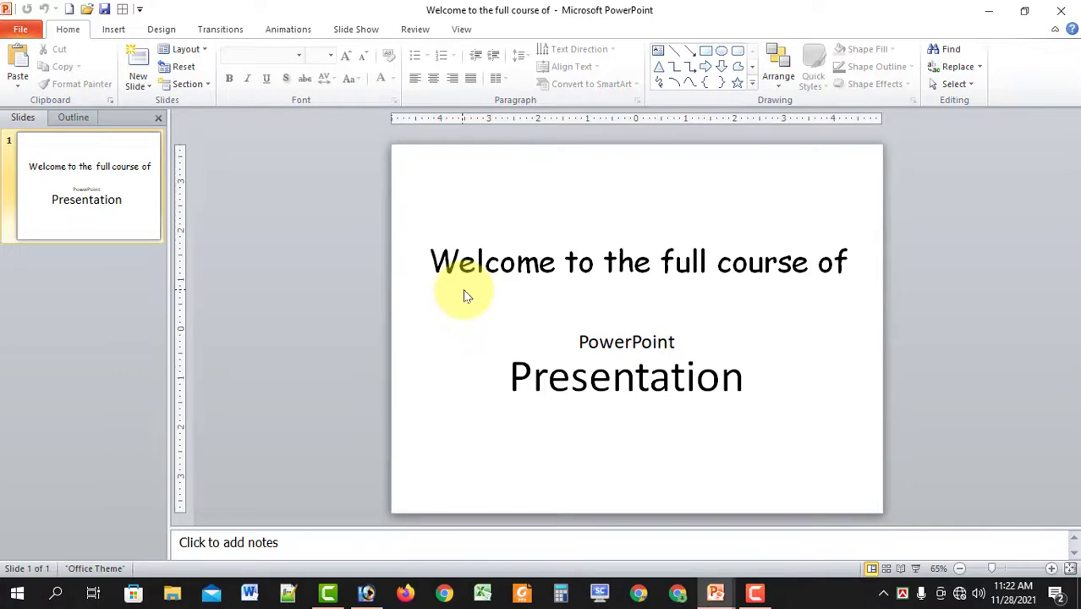
Open the presentation's File Info page and show the Protect Presentation options.
click(20, 29)
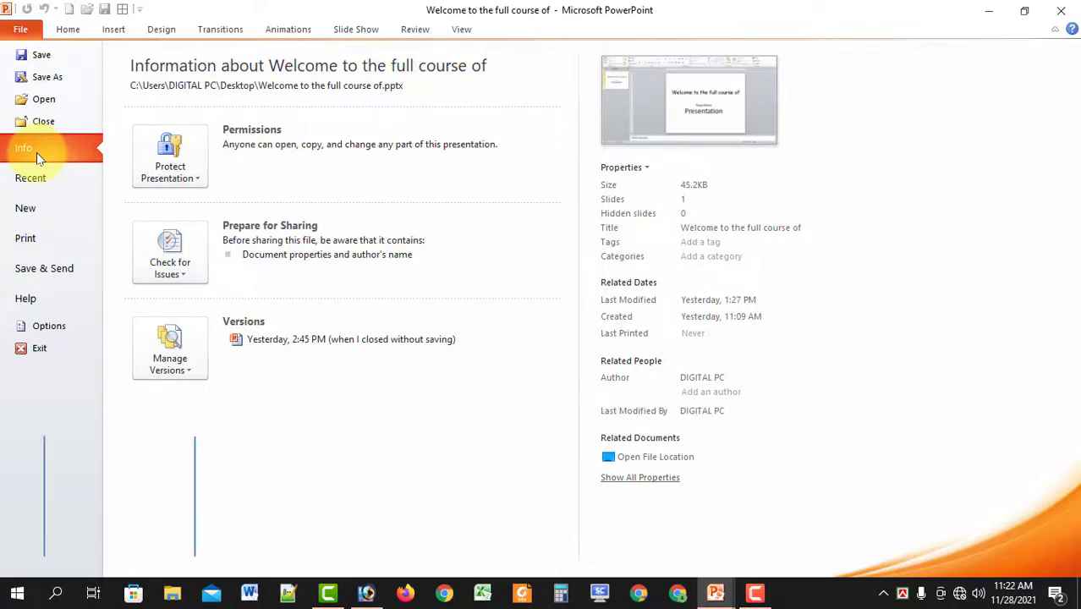
click(201, 179)
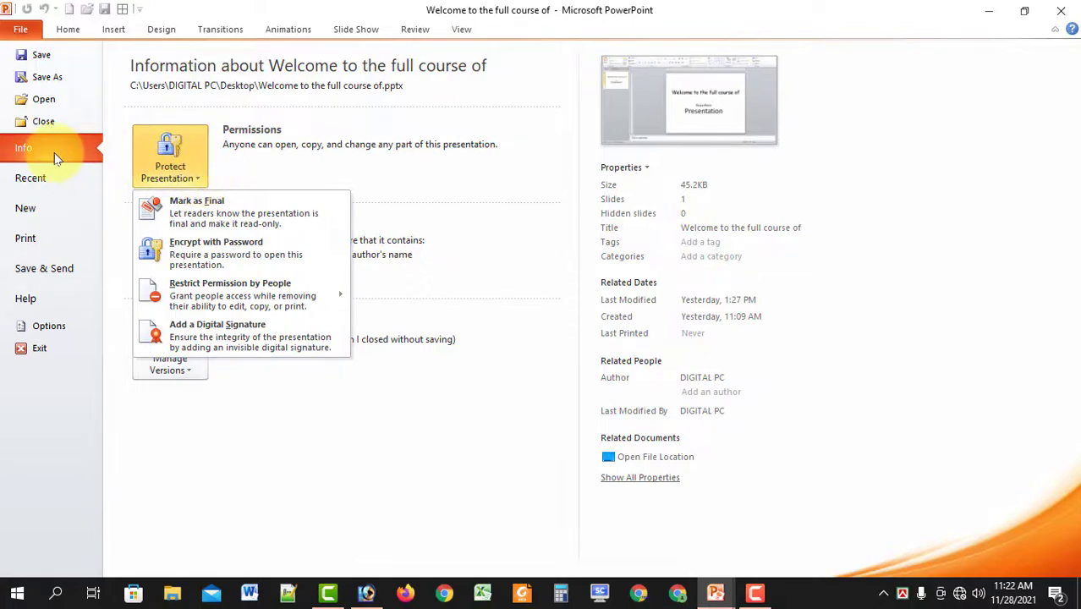
click(176, 167)
click(177, 167)
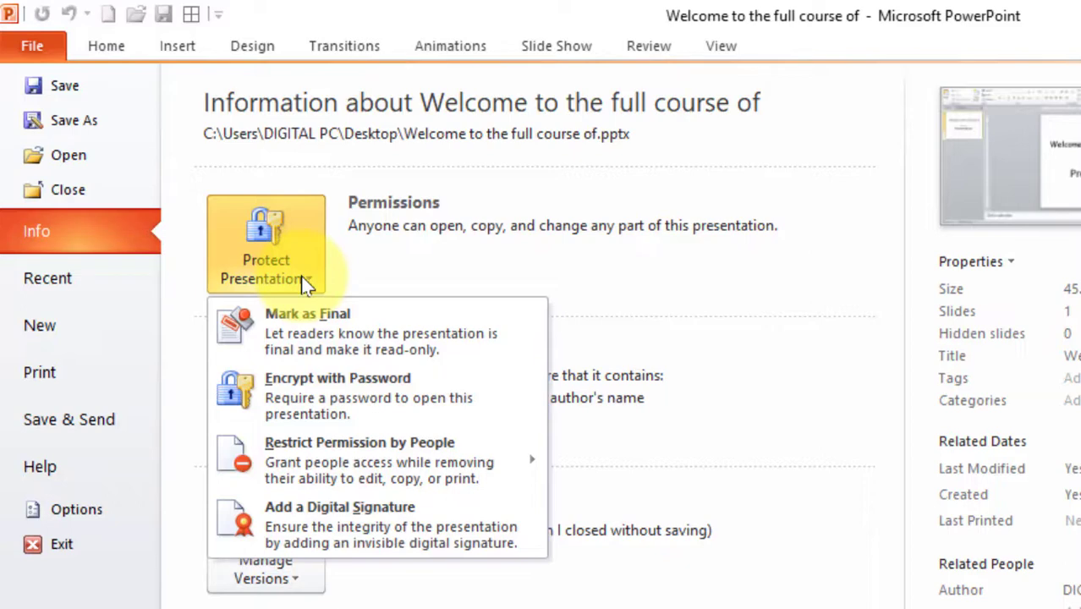
Encrypt the presentation with a password, entering it twice to confirm.
click(319, 389)
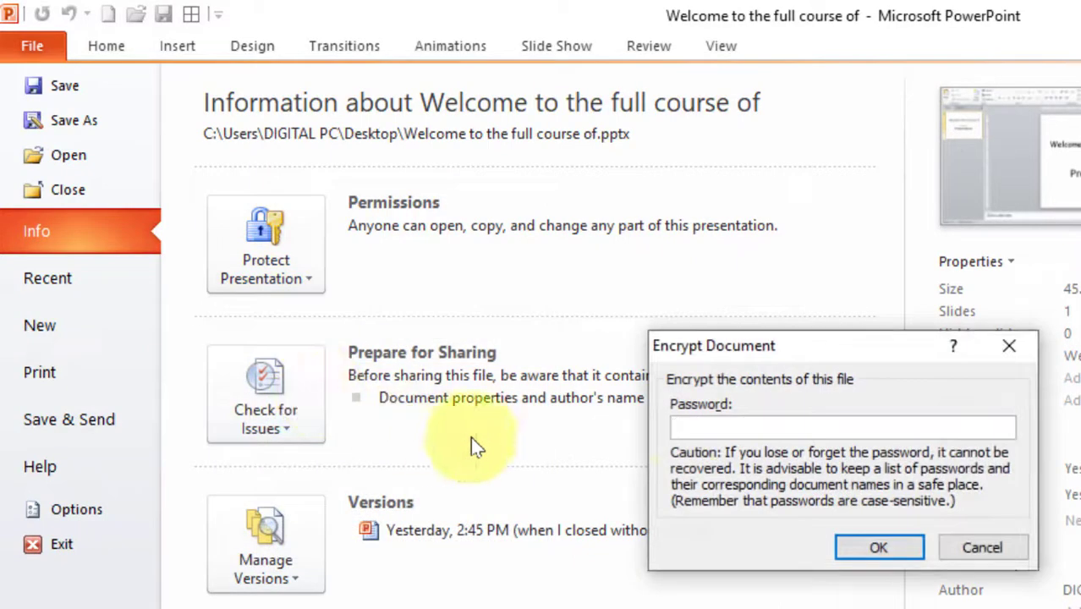
drag(783, 354, 708, 276)
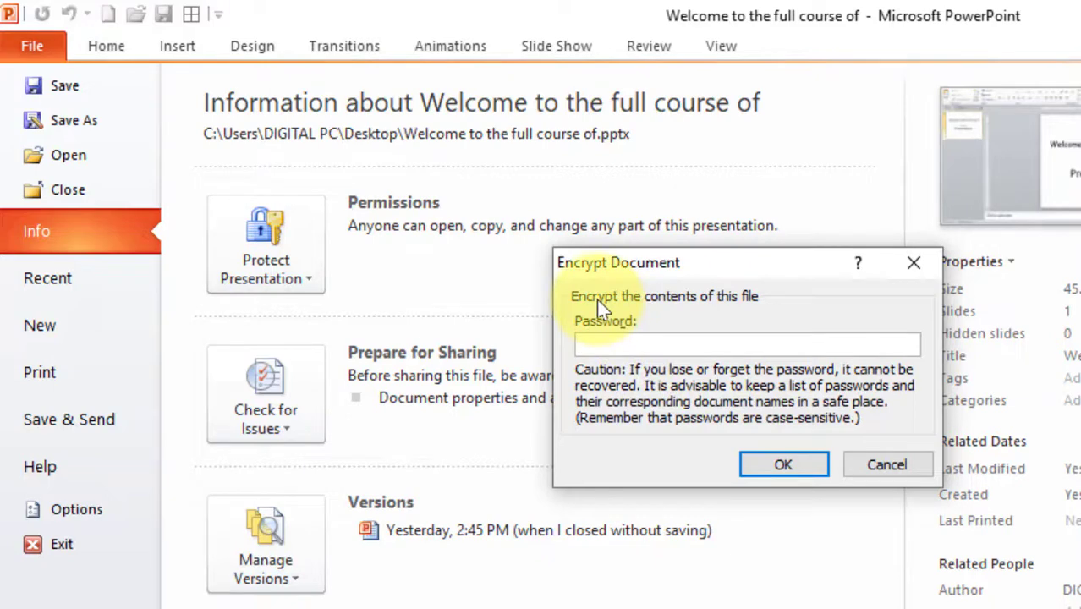
text(12345)
click(780, 466)
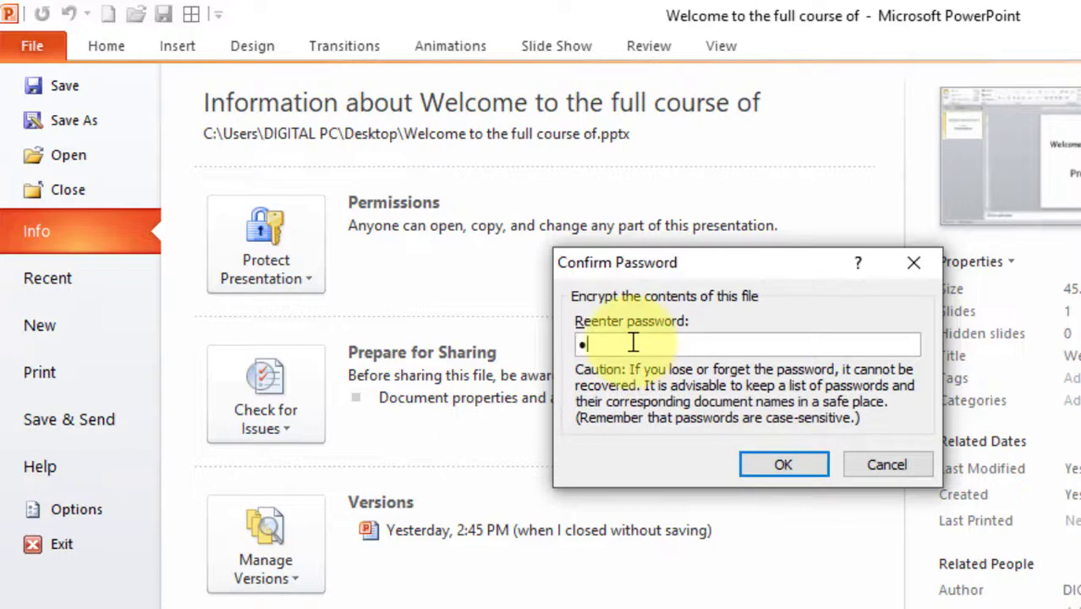
text(12345)
click(754, 464)
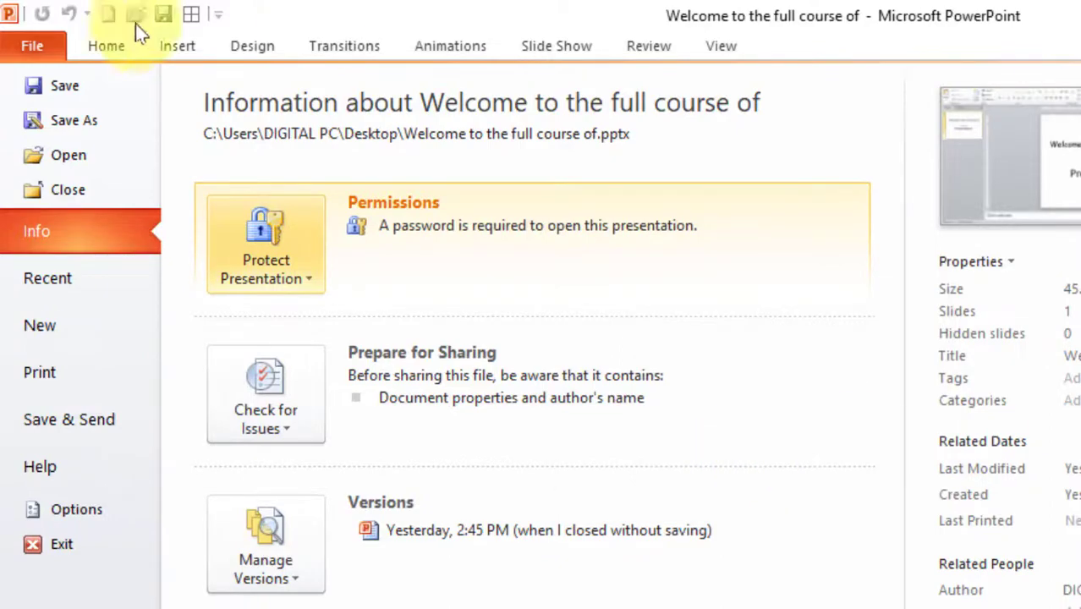
Close the Welcome presentation saving its changes, and close Presentation1 without saving.
click(99, 42)
click(1061, 9)
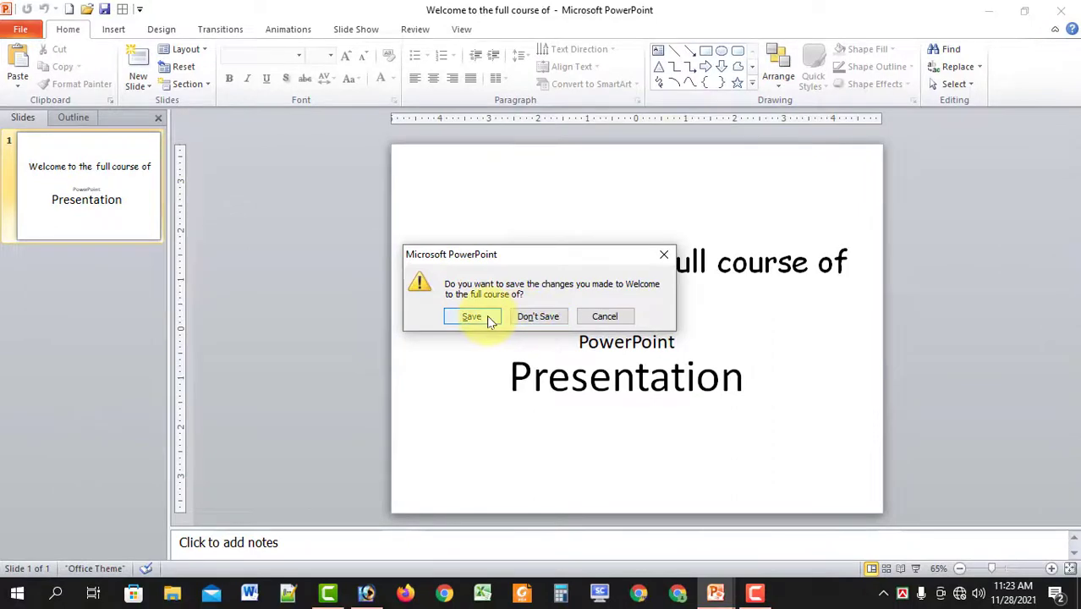
click(486, 315)
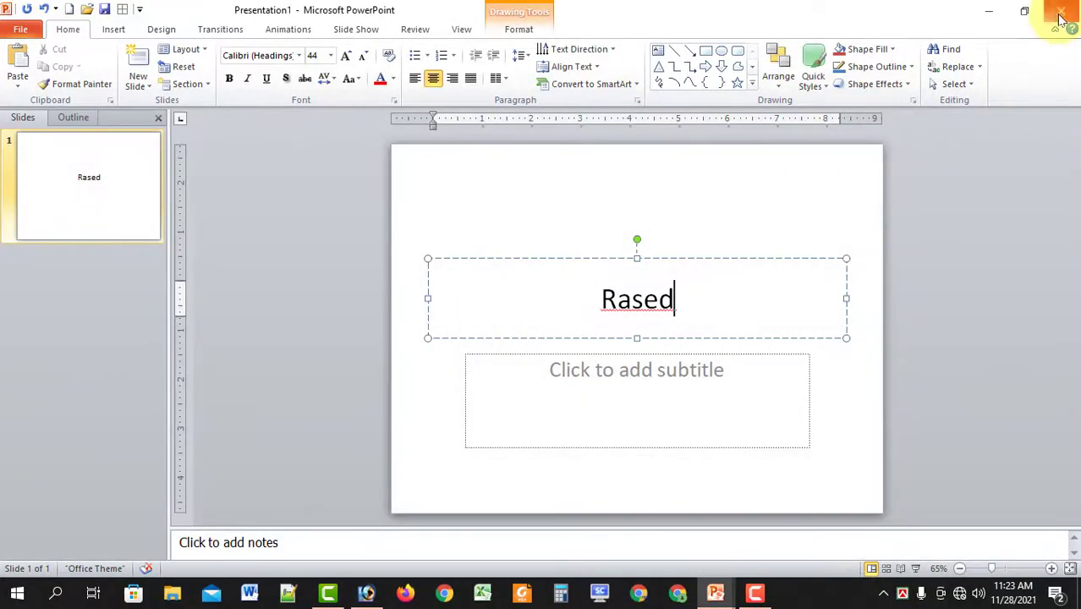
click(1061, 10)
click(536, 323)
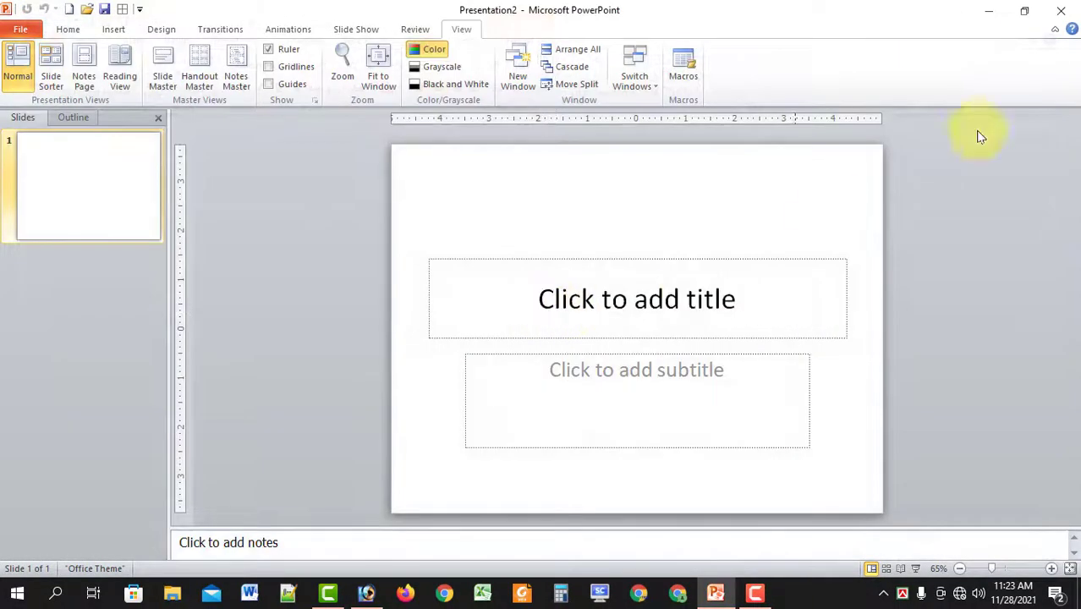
Reopen 'Welcome to the full course of' through File > Open and enter its password.
key(alt+h)
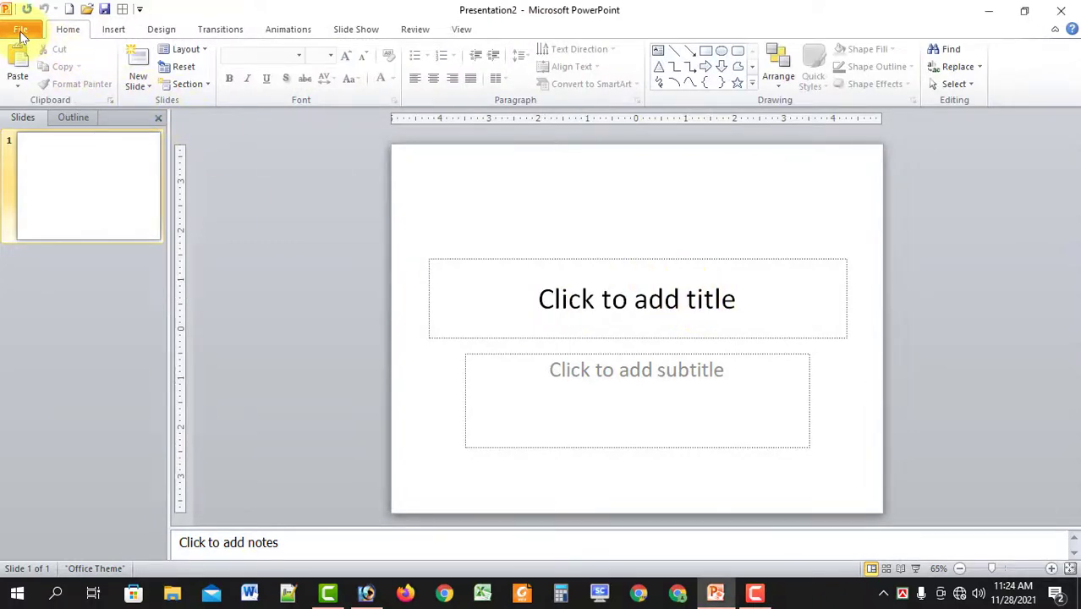
click(21, 32)
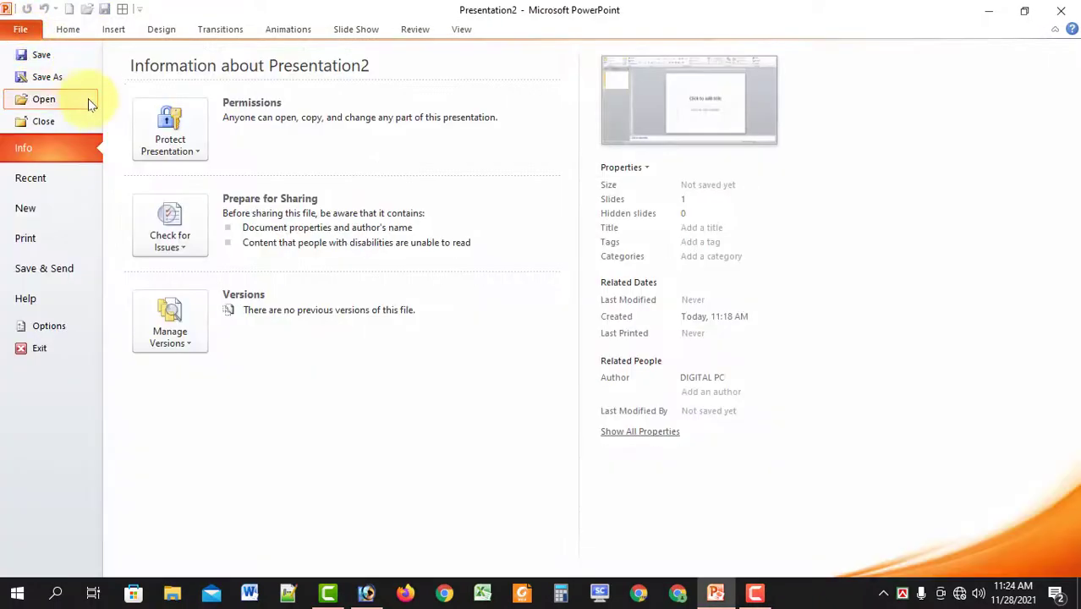
click(47, 98)
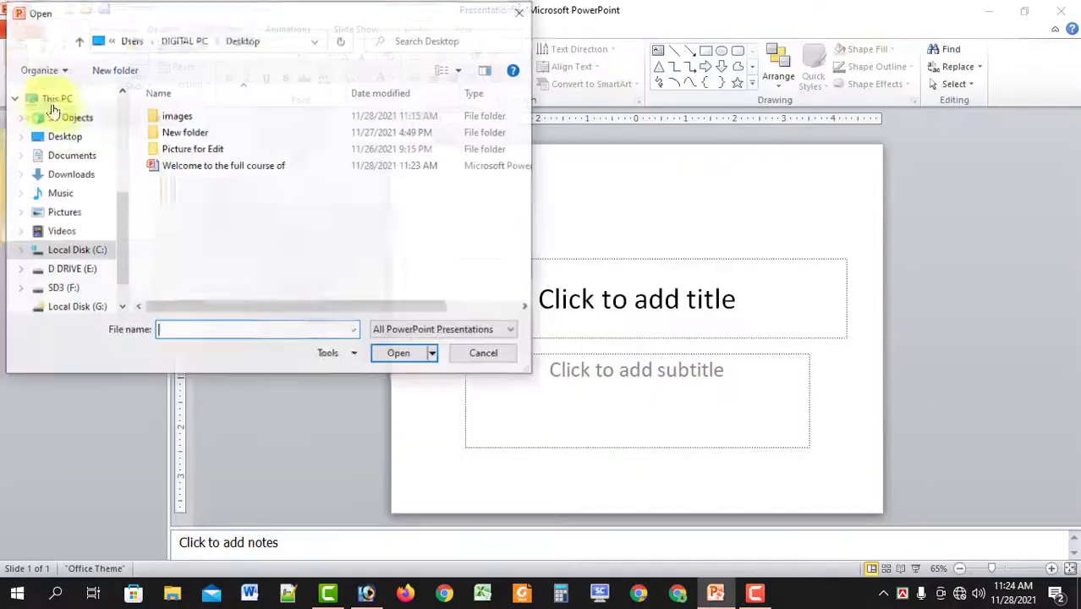
click(195, 166)
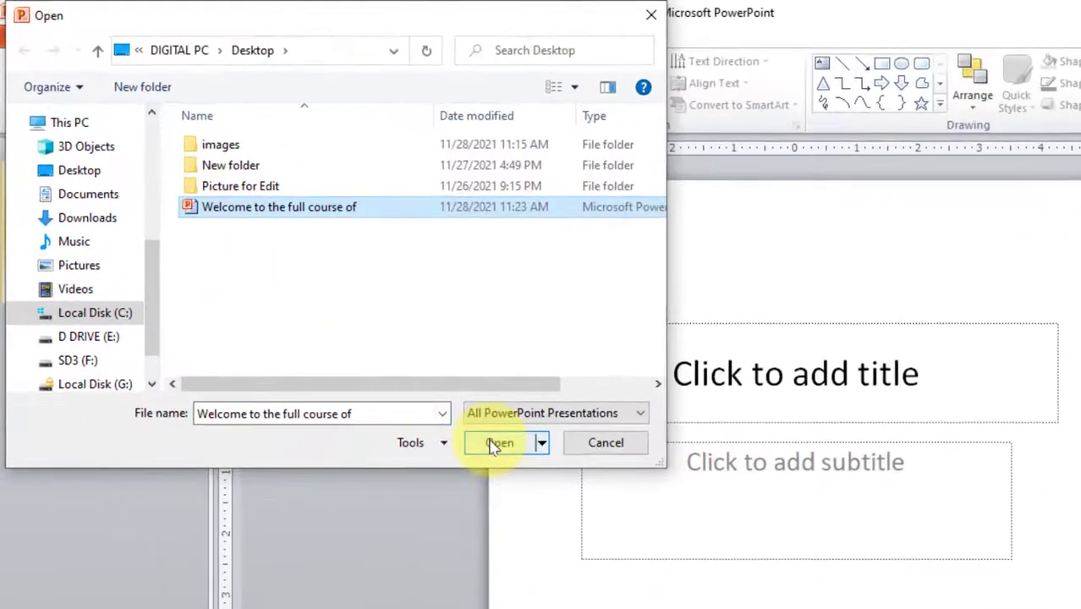
click(399, 354)
drag(491, 440, 415, 241)
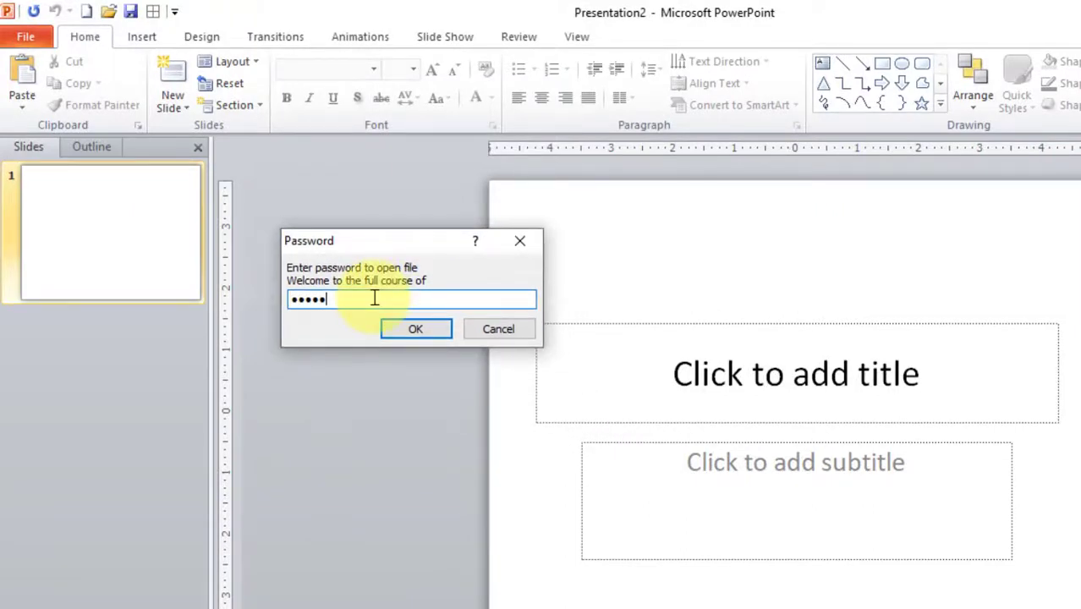
click(411, 330)
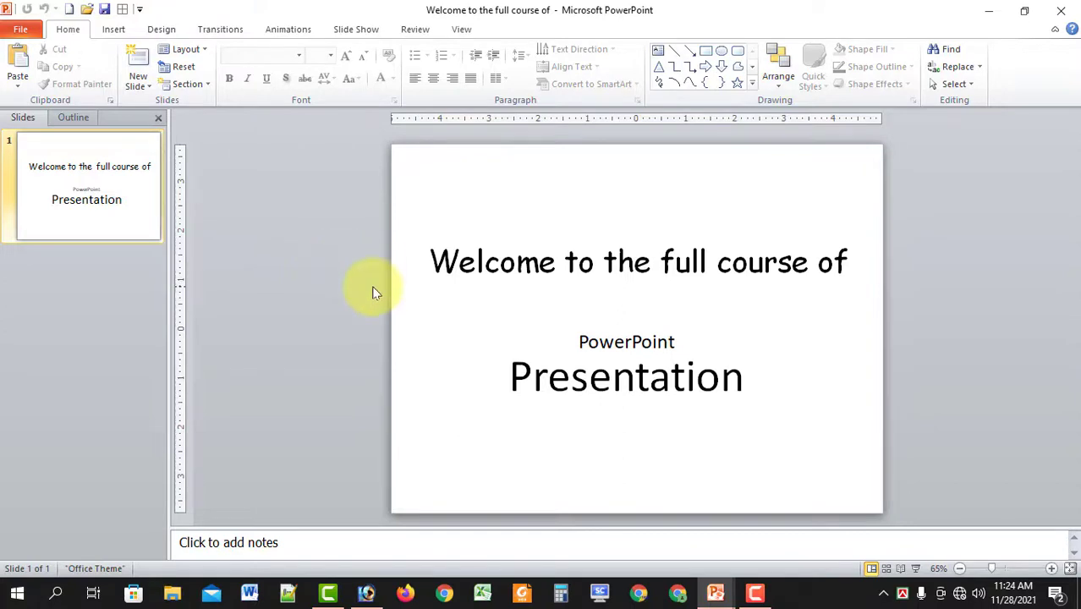
Open File > Recent, try the Part-1 presentation, and dismiss the invalid path error.
click(22, 30)
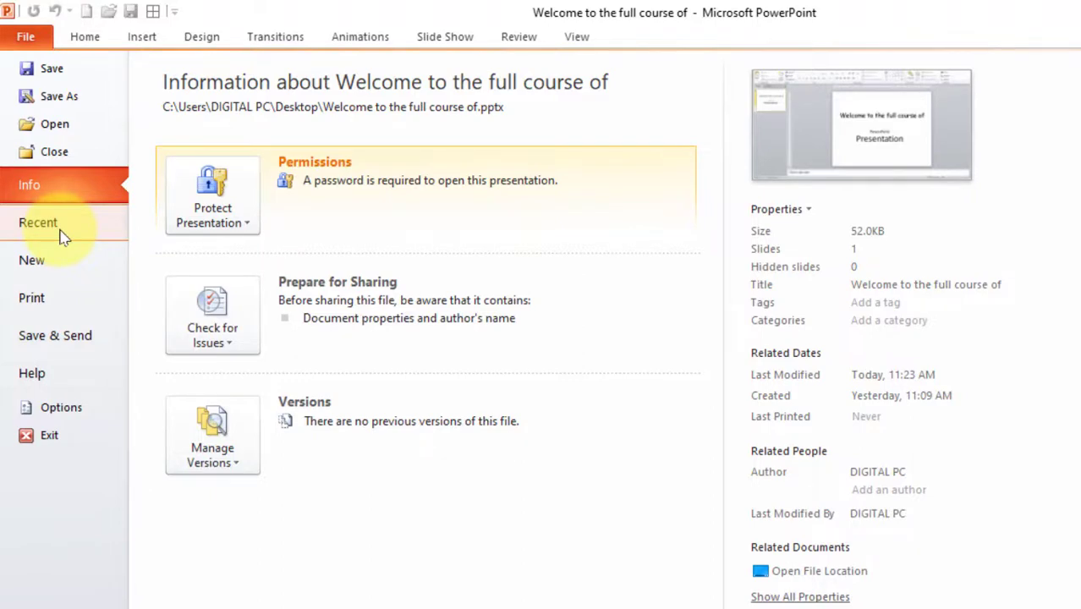
click(61, 236)
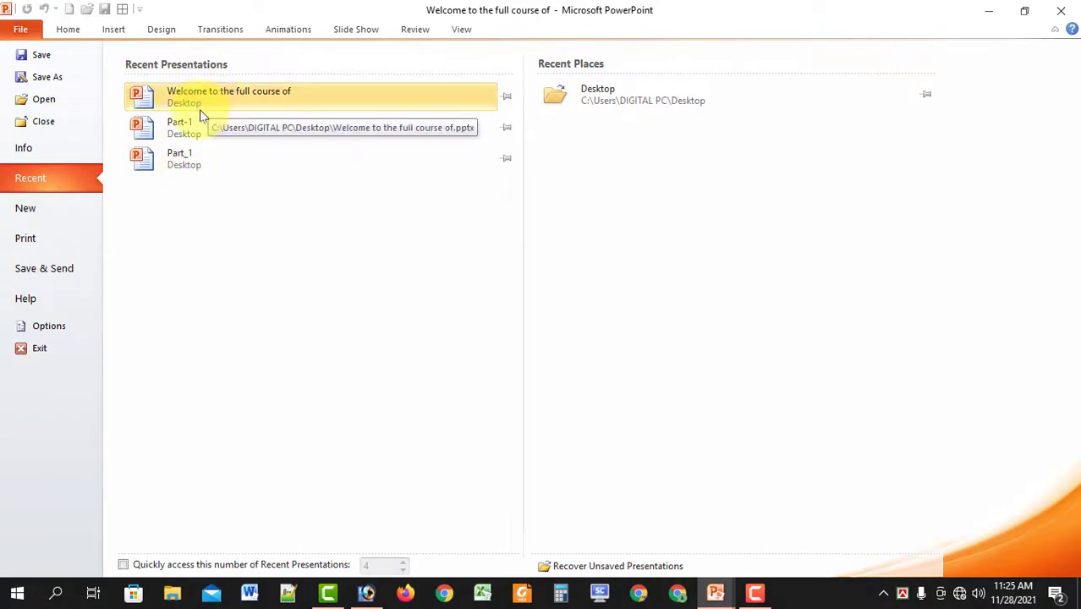
click(186, 126)
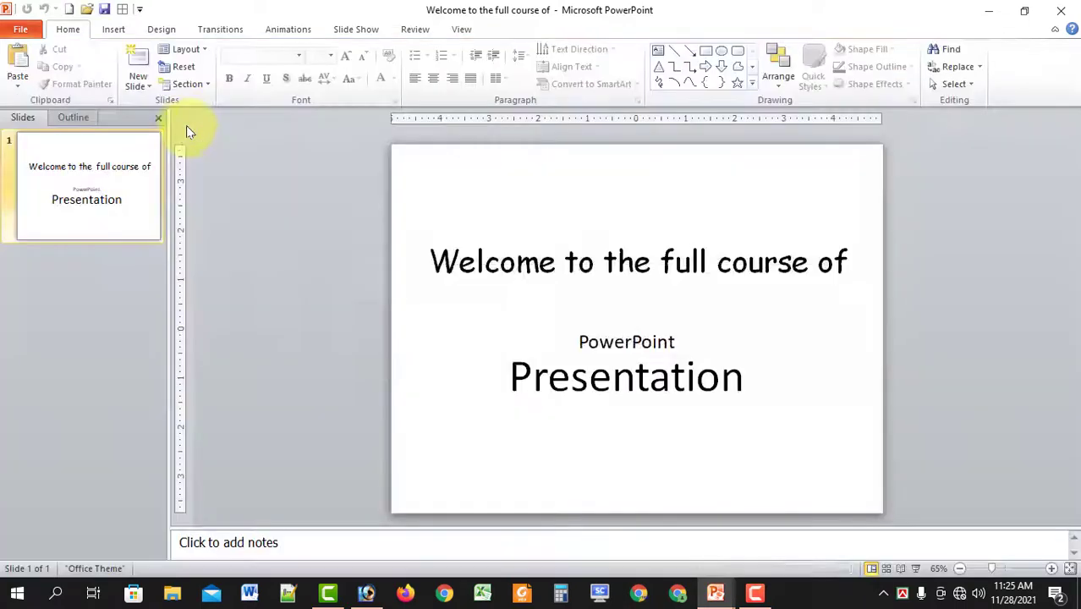
click(541, 338)
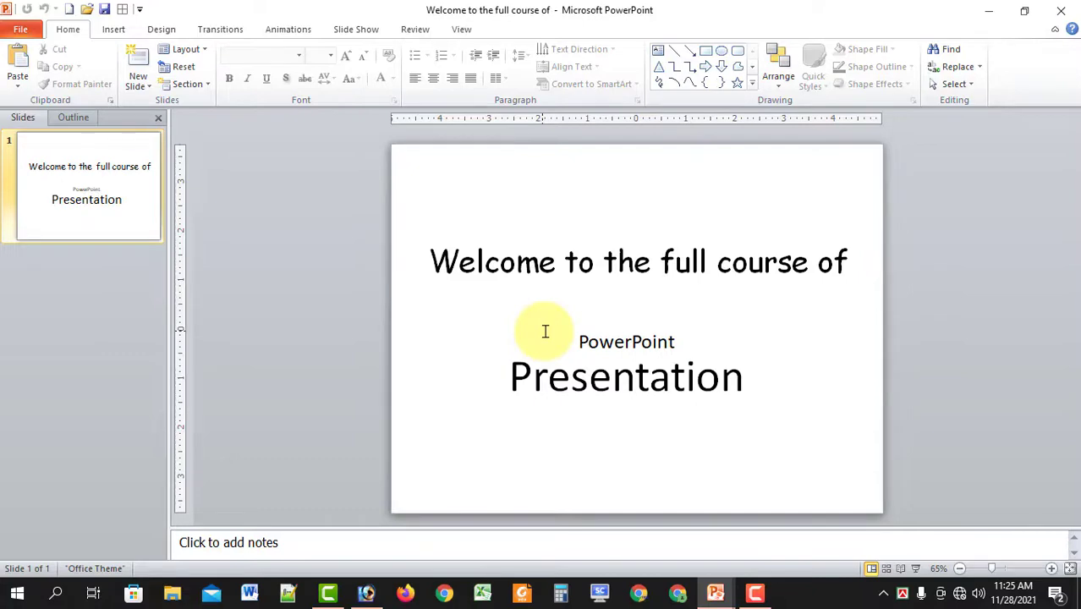
Review the Recent list again, return to the slide, and show the Quick Access Toolbar commands.
click(20, 29)
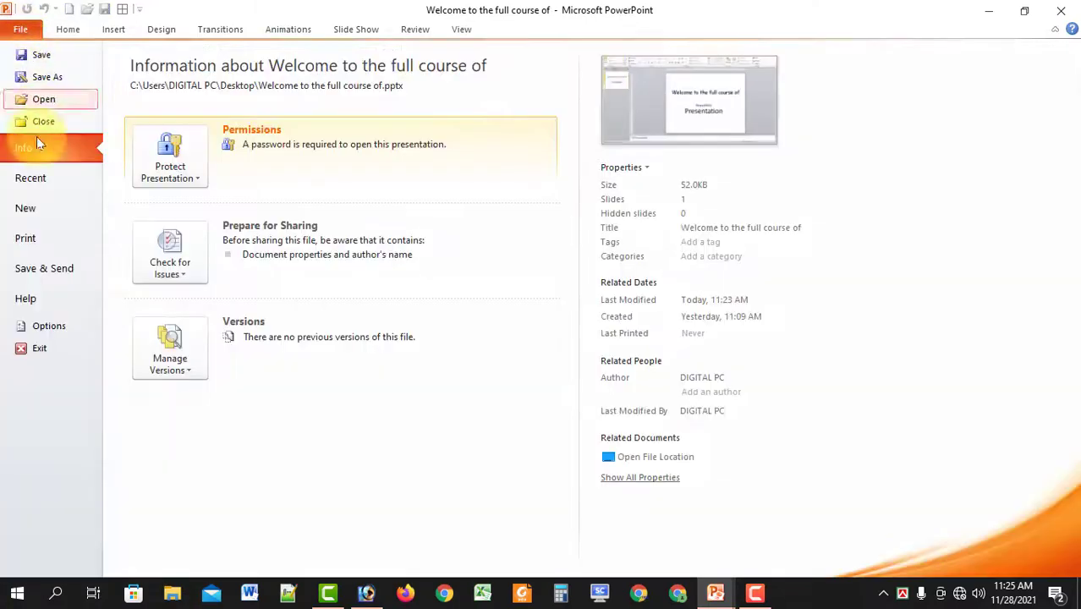
click(31, 179)
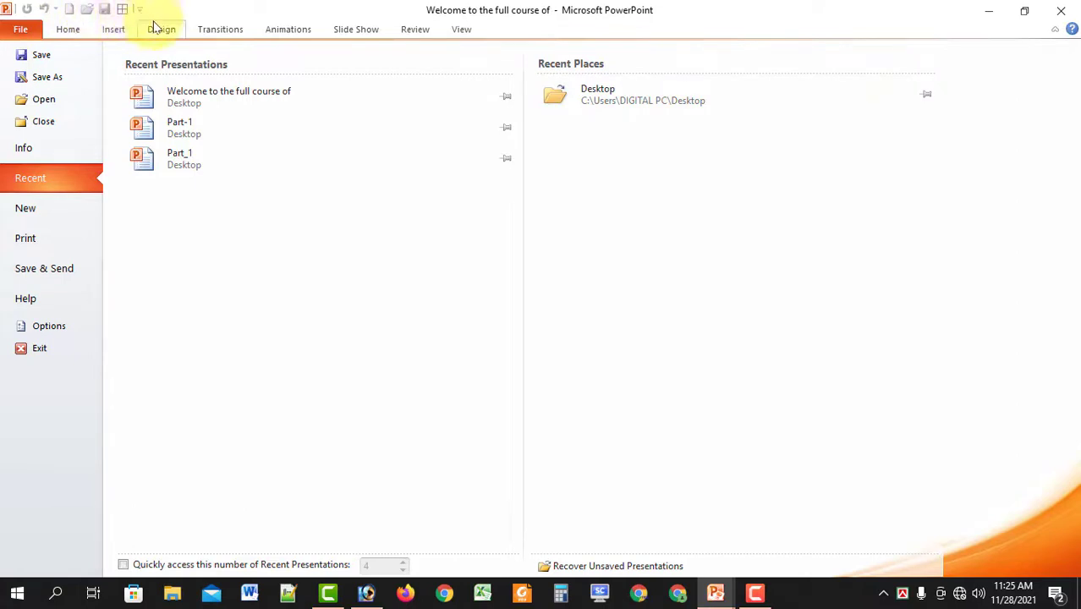
click(26, 34)
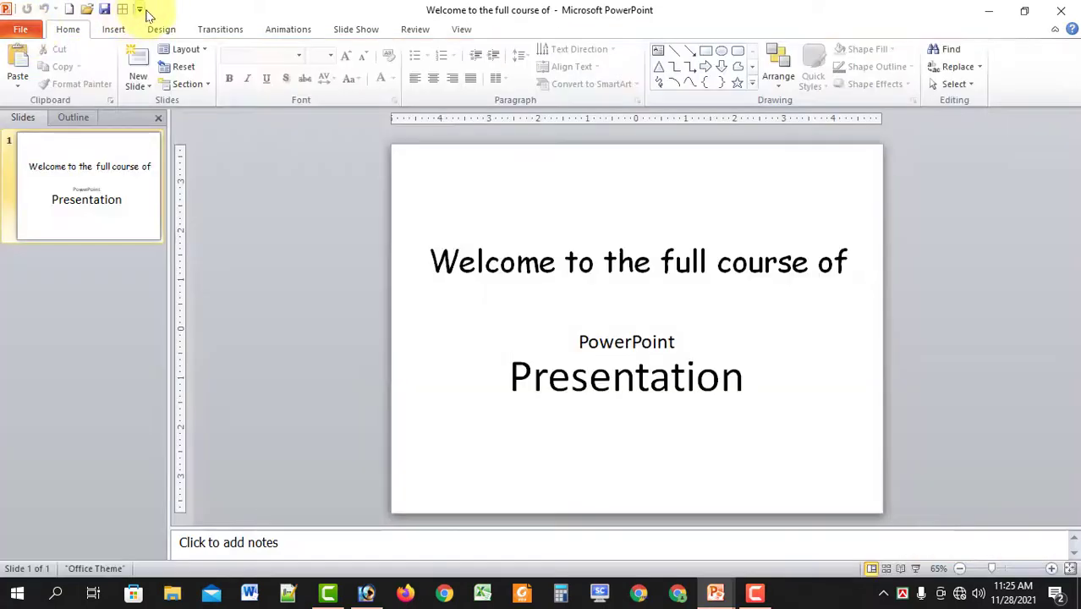
click(139, 9)
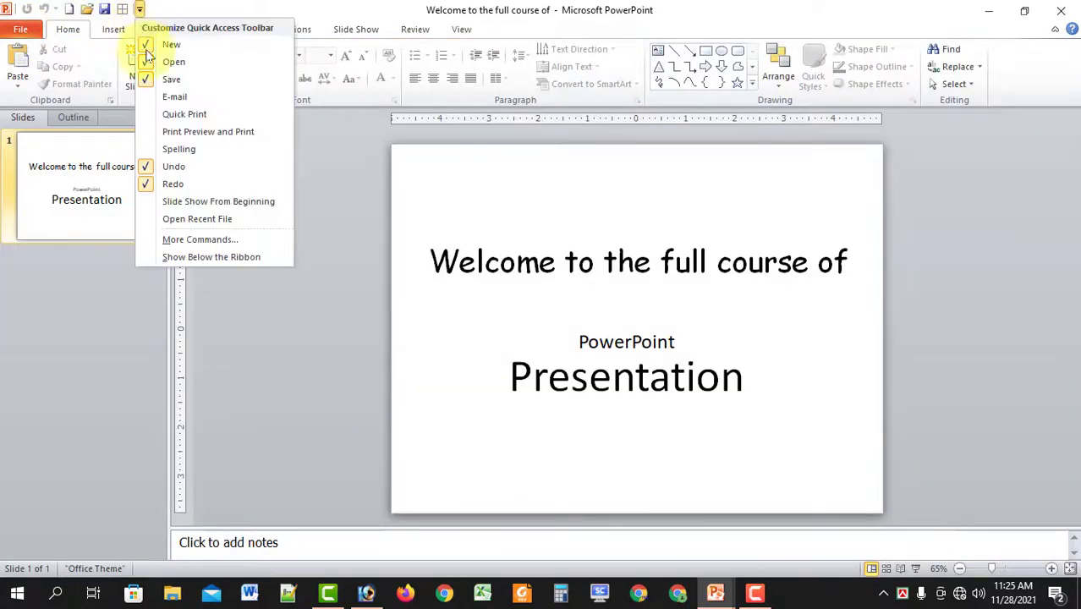
Add Quick Print to the toolbar, browse File > Save & Send and Help, then return to the slide.
click(186, 115)
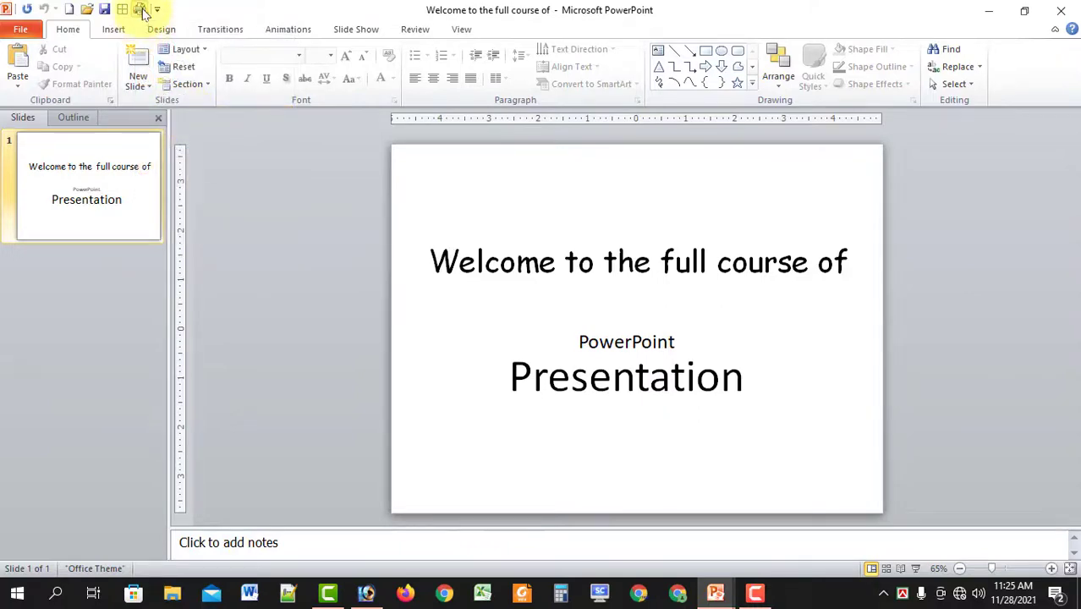
click(22, 31)
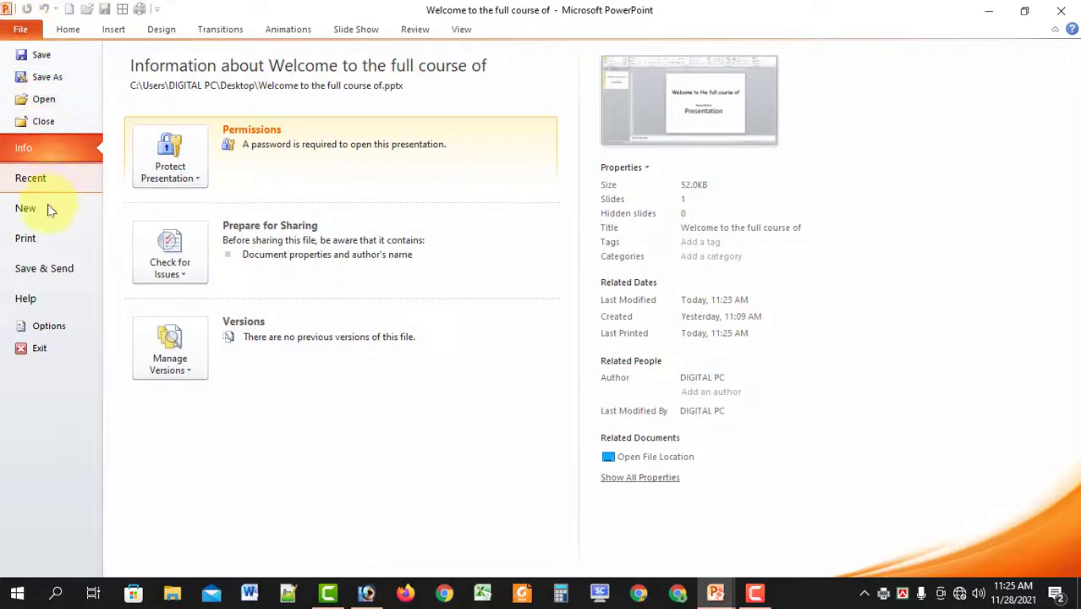
click(41, 269)
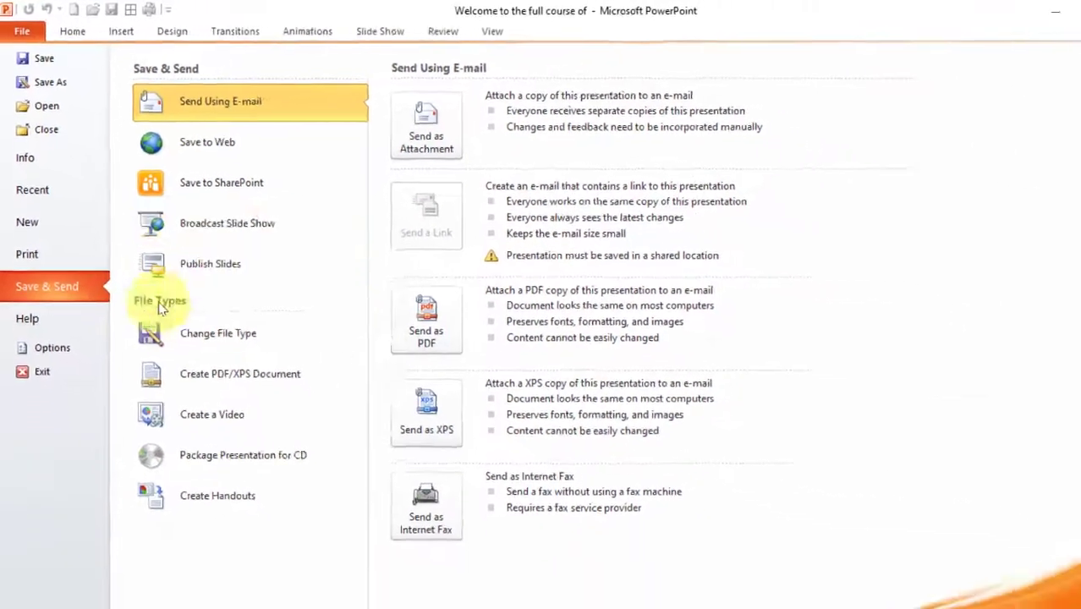
click(29, 306)
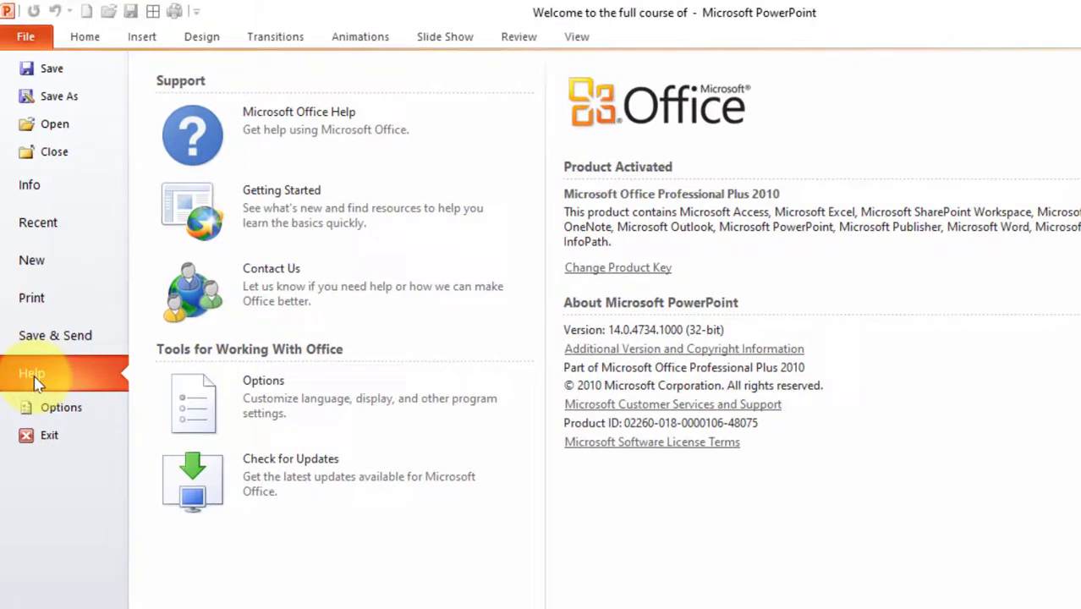
click(300, 150)
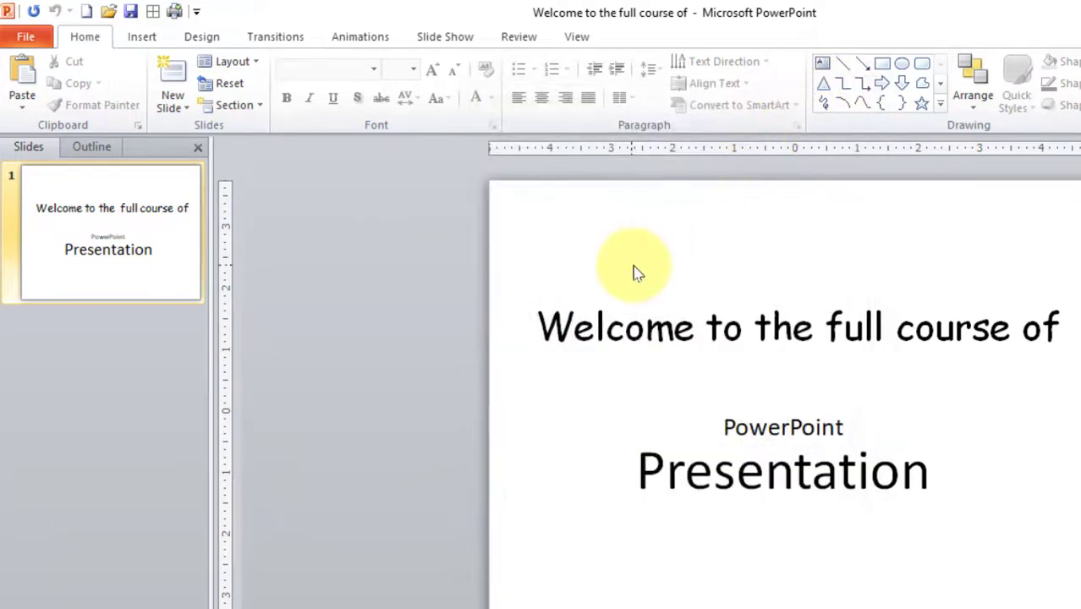
Open PowerPoint Options from File, look through its pages, and settle on the Proofing page.
click(27, 40)
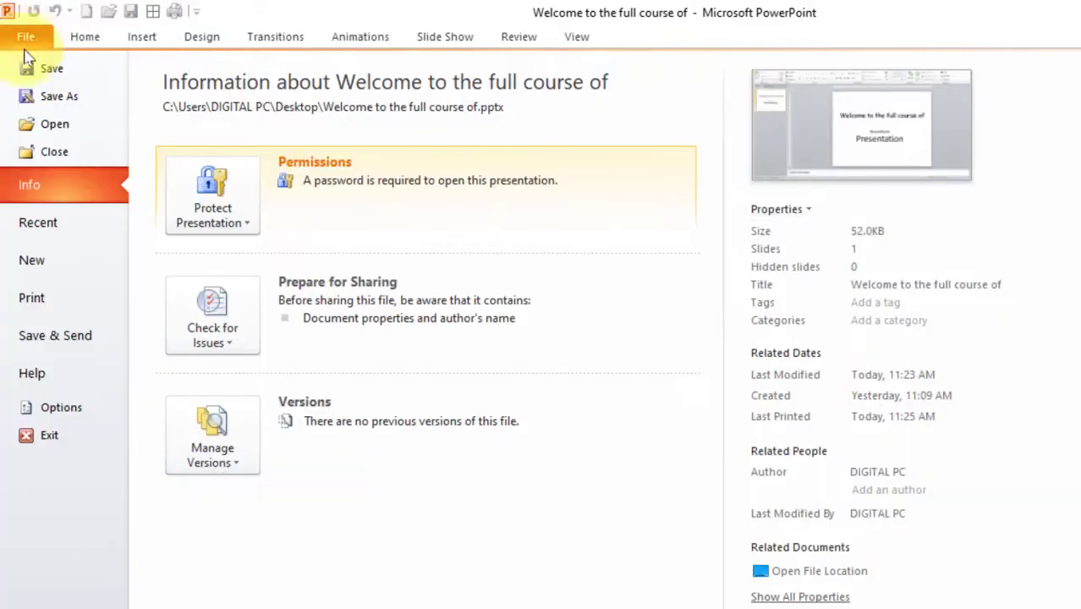
click(58, 409)
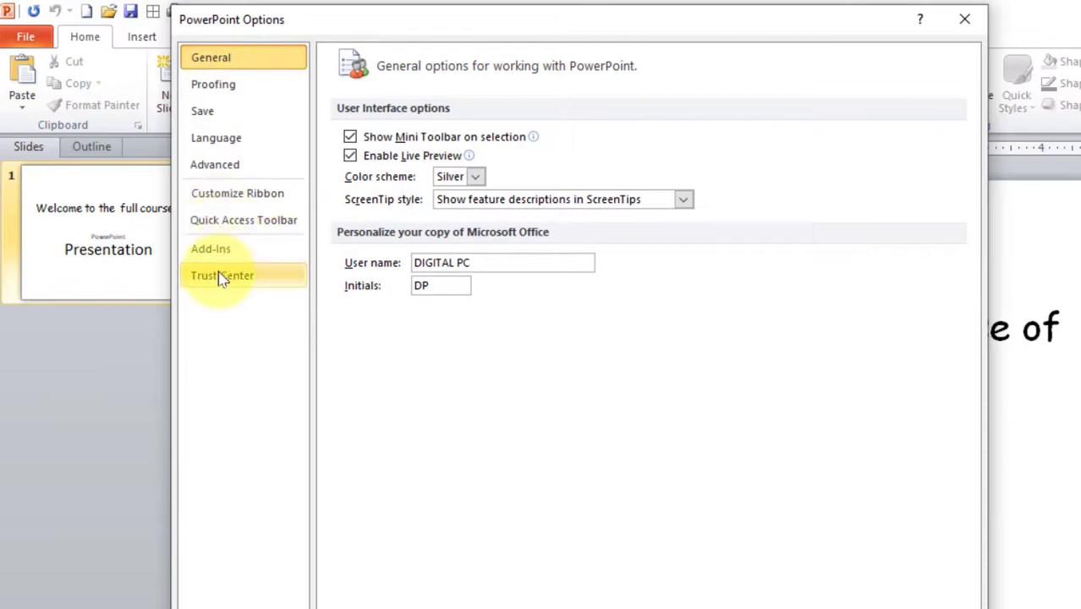
click(242, 84)
click(232, 111)
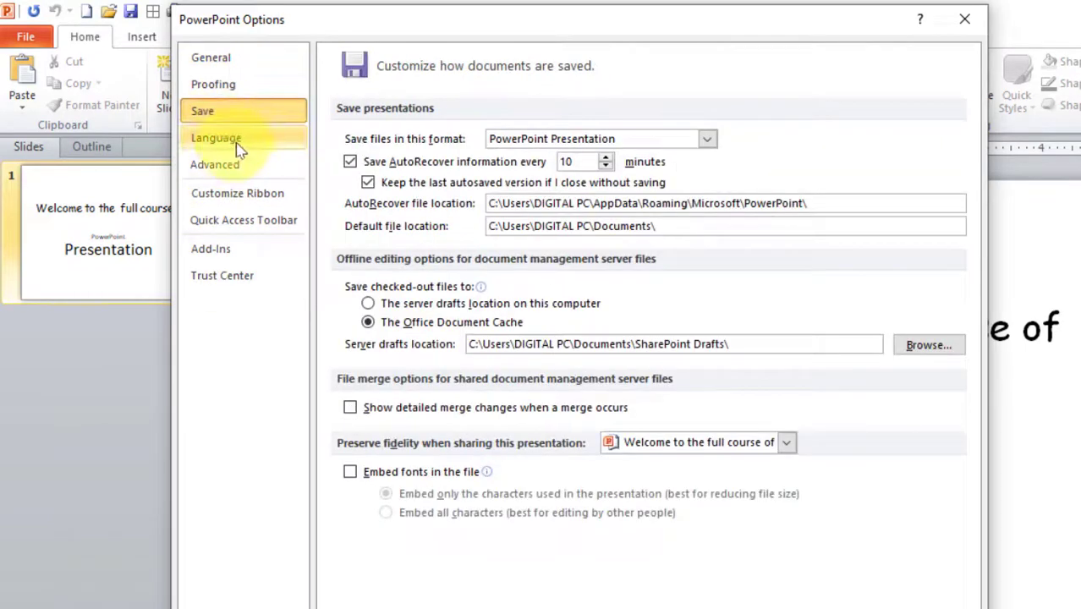
click(232, 139)
click(227, 169)
click(238, 200)
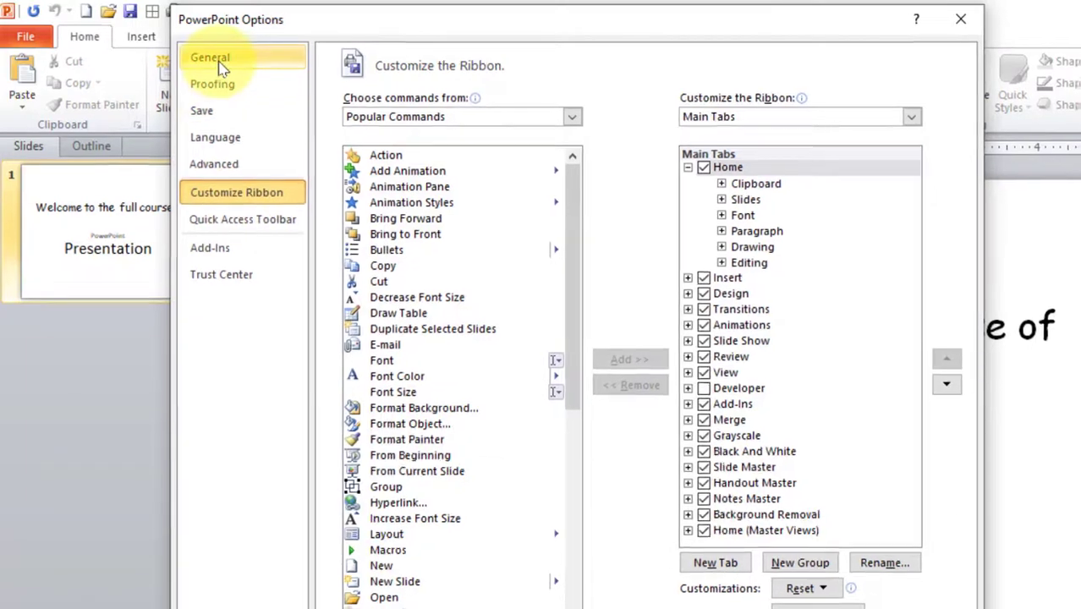
click(213, 59)
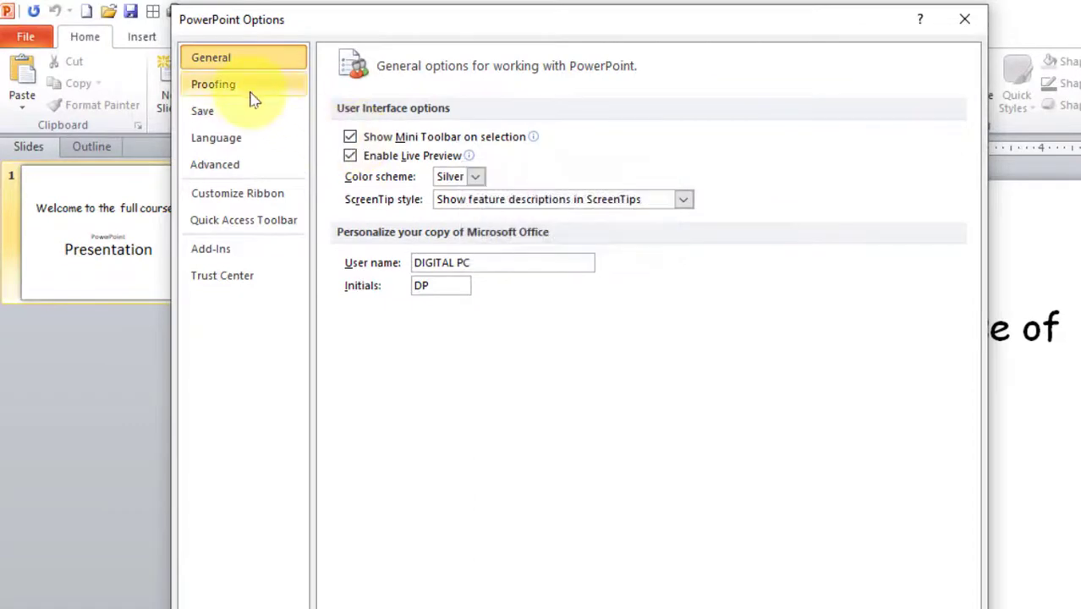
click(250, 93)
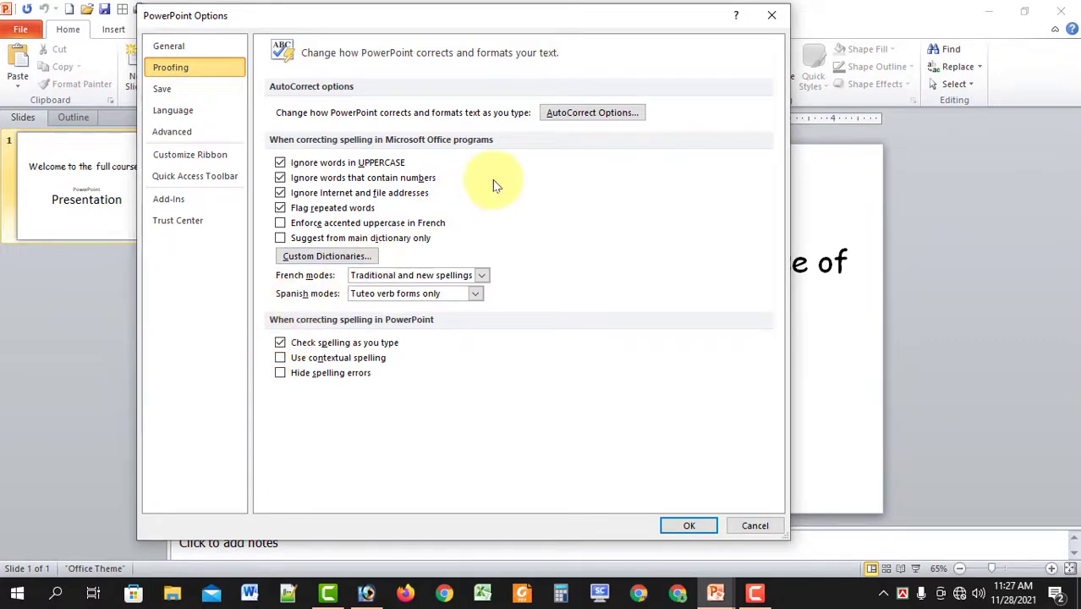
Add an AutoCorrect entry that replaces the abbreviation rmr with the author's pasted full name.
click(573, 115)
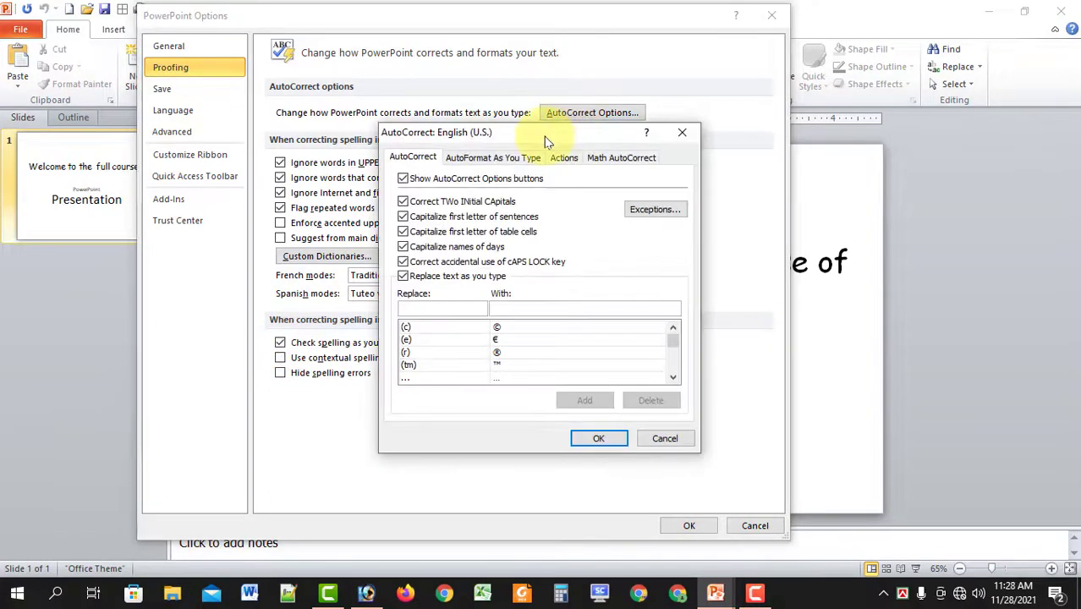
drag(544, 133, 434, 89)
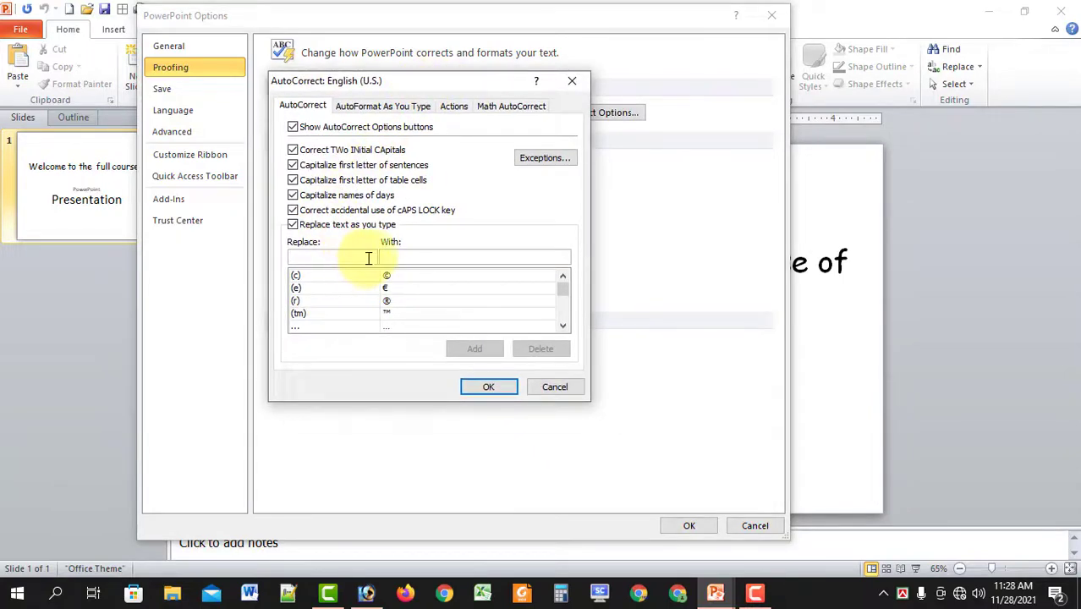
click(394, 257)
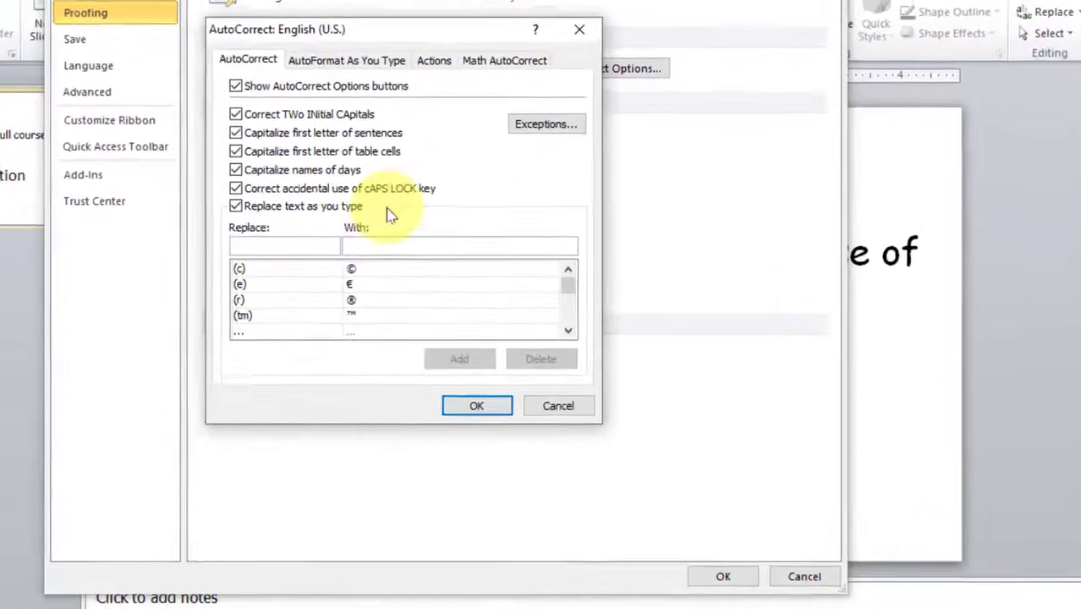
text(Rasel Mahmud Rasedullah)
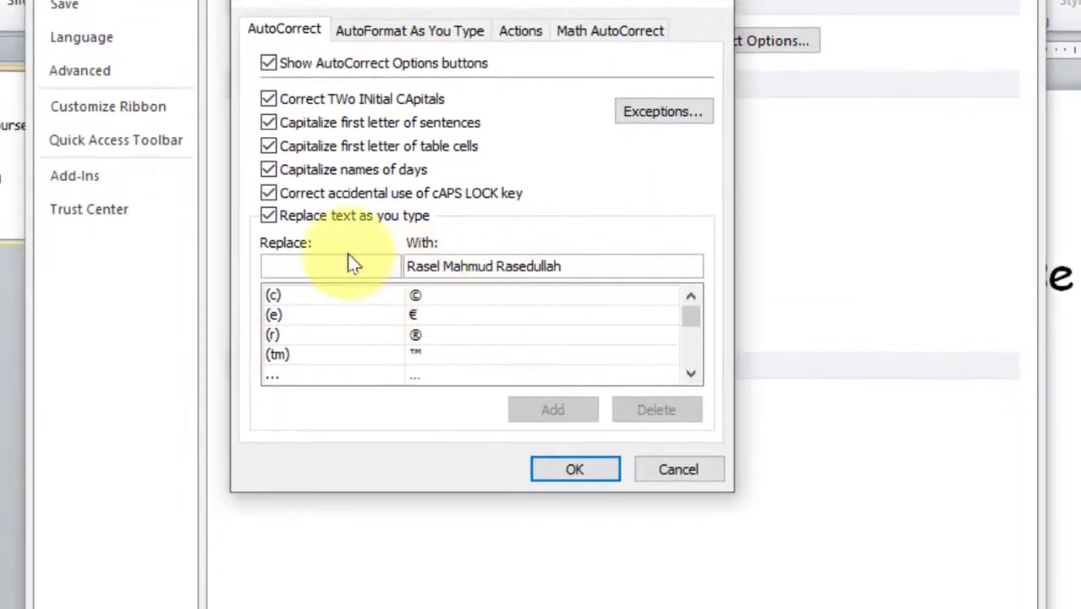
text(ra)
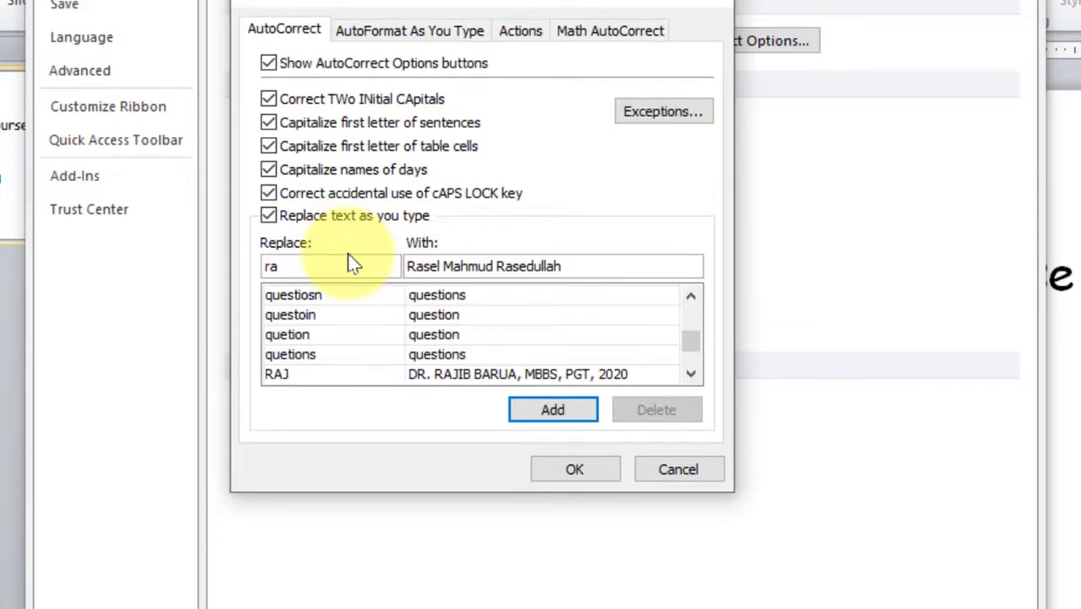
drag(283, 266, 262, 266)
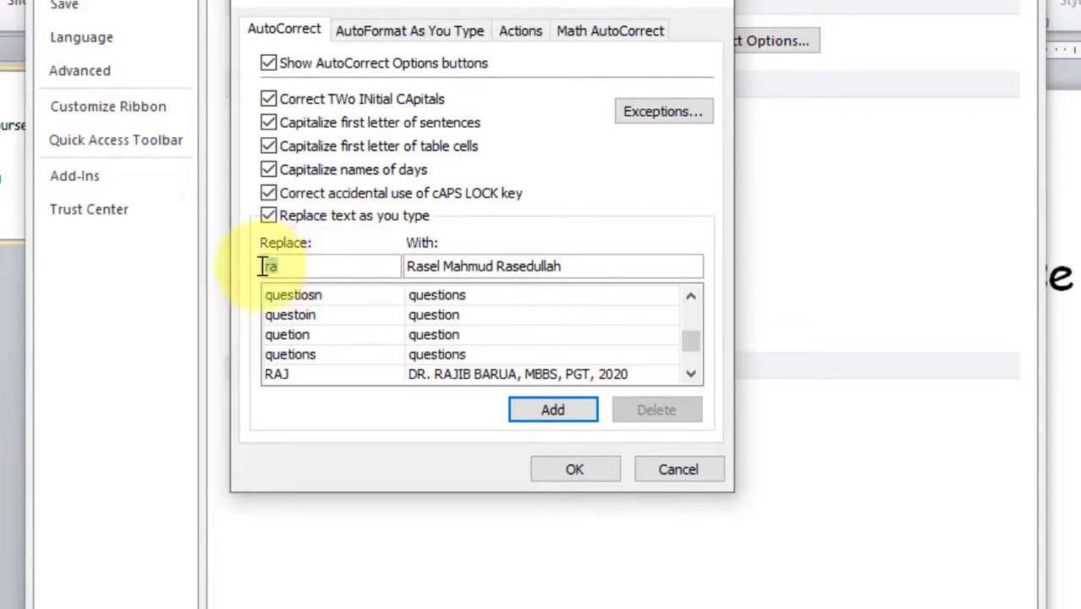
text(rmr)
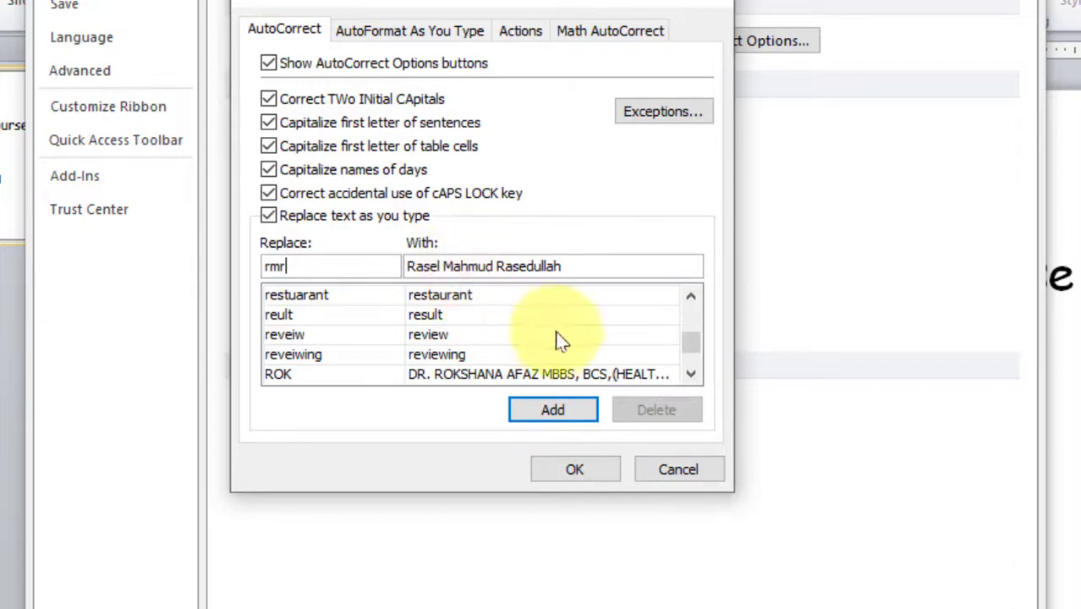
click(552, 409)
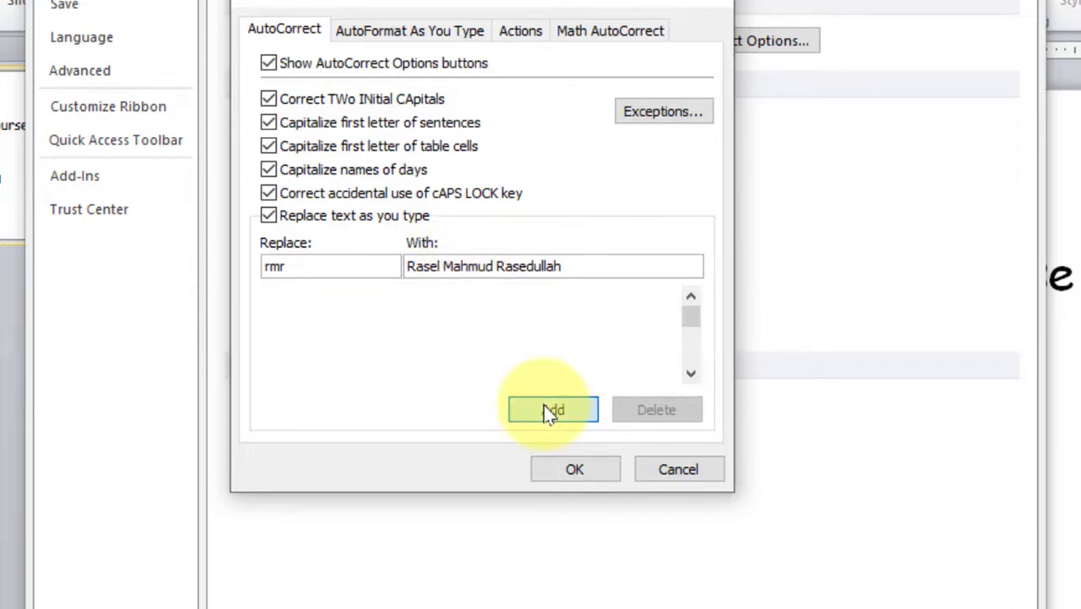
click(572, 471)
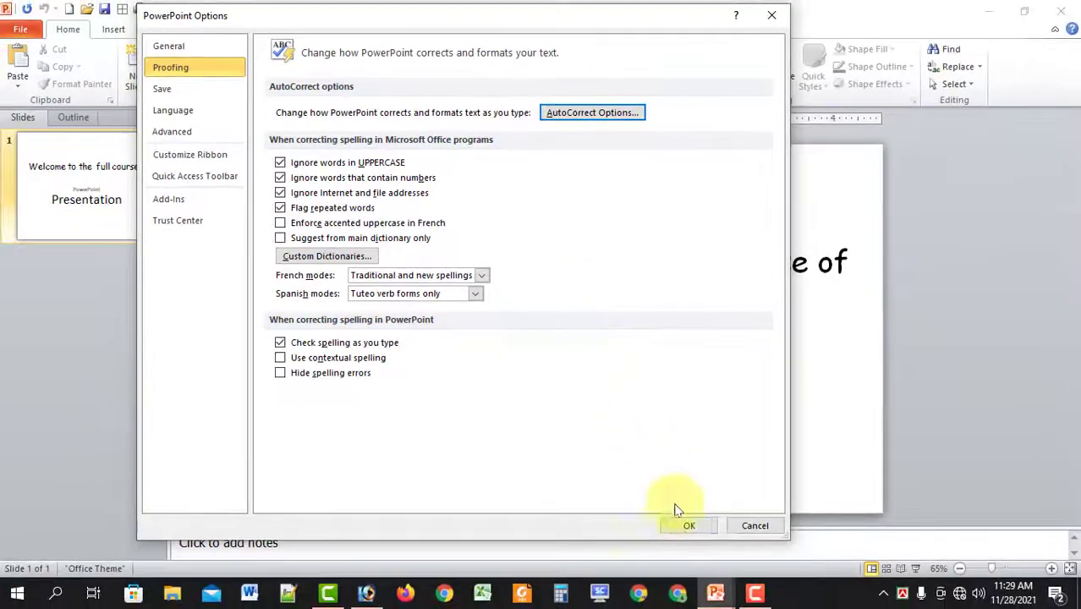
Close Options and type rmr after 'PowerPoint' in the subtitle so it expands to the author's name.
click(704, 538)
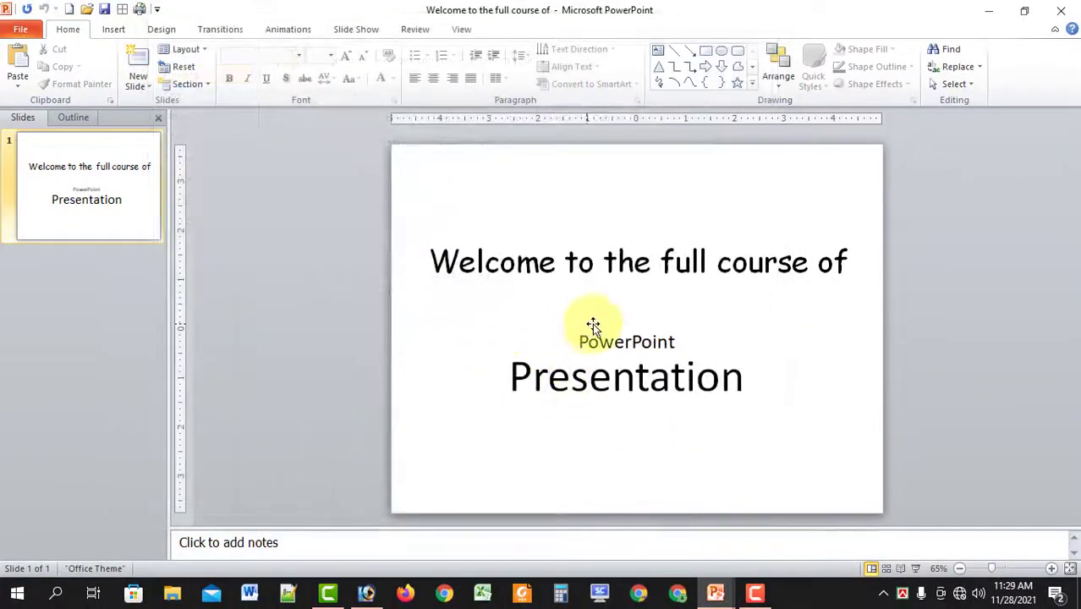
click(672, 343)
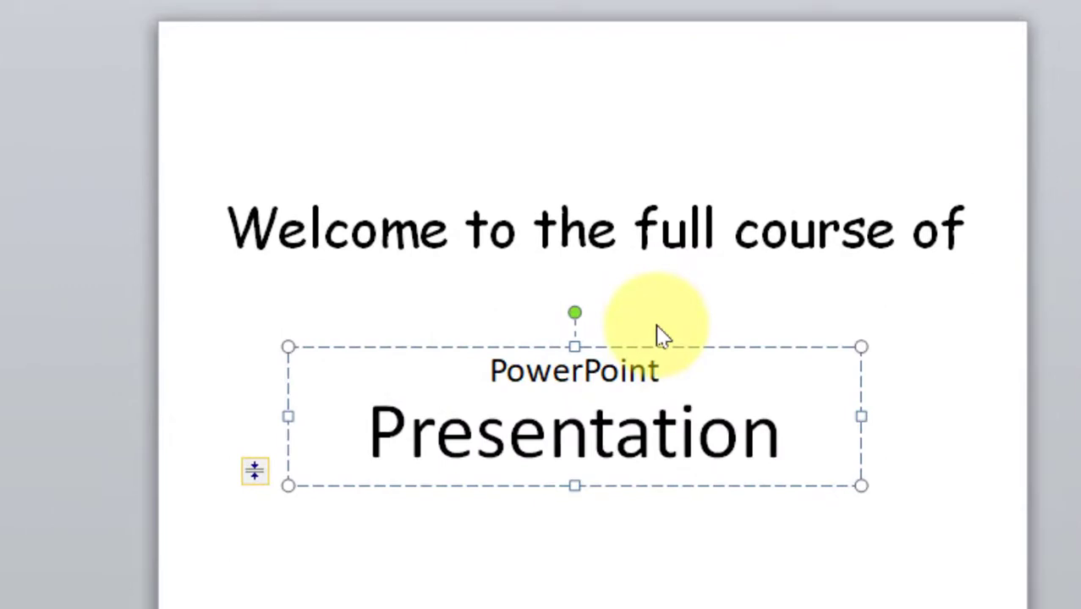
text(rm)
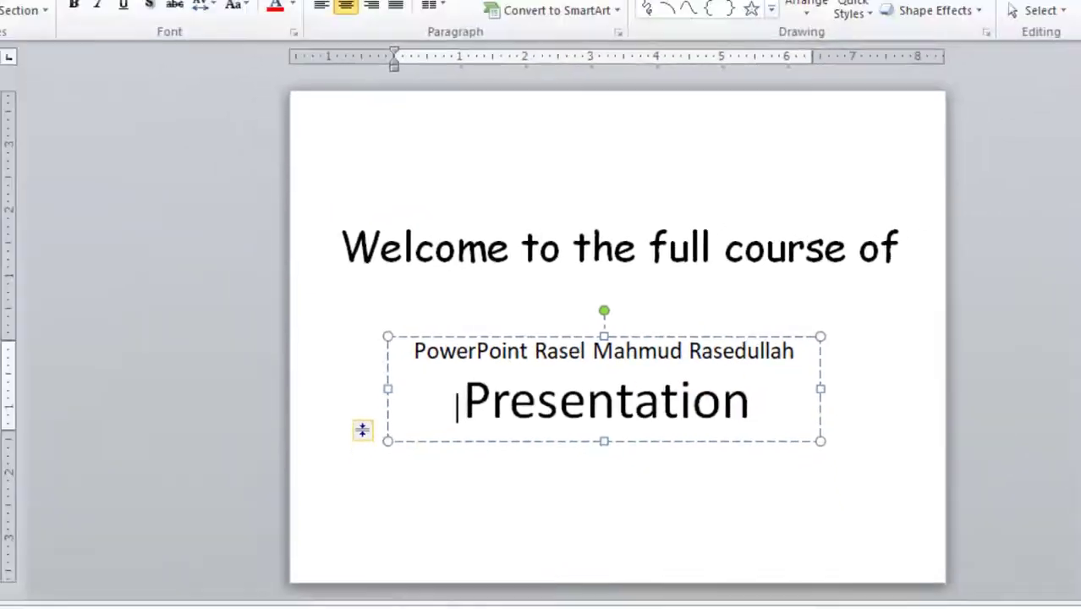
click(157, 8)
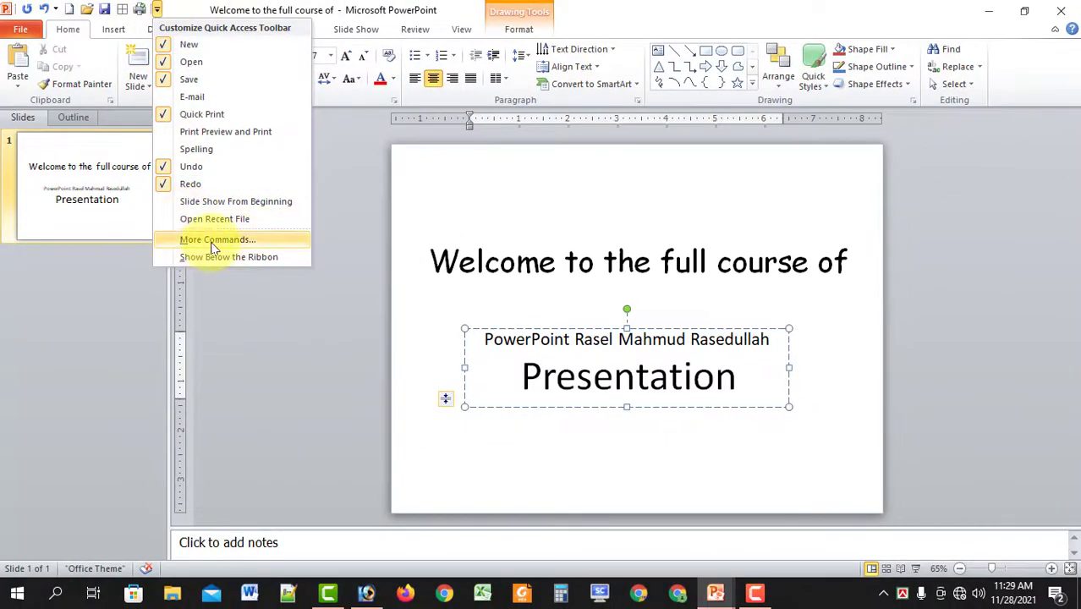
click(213, 241)
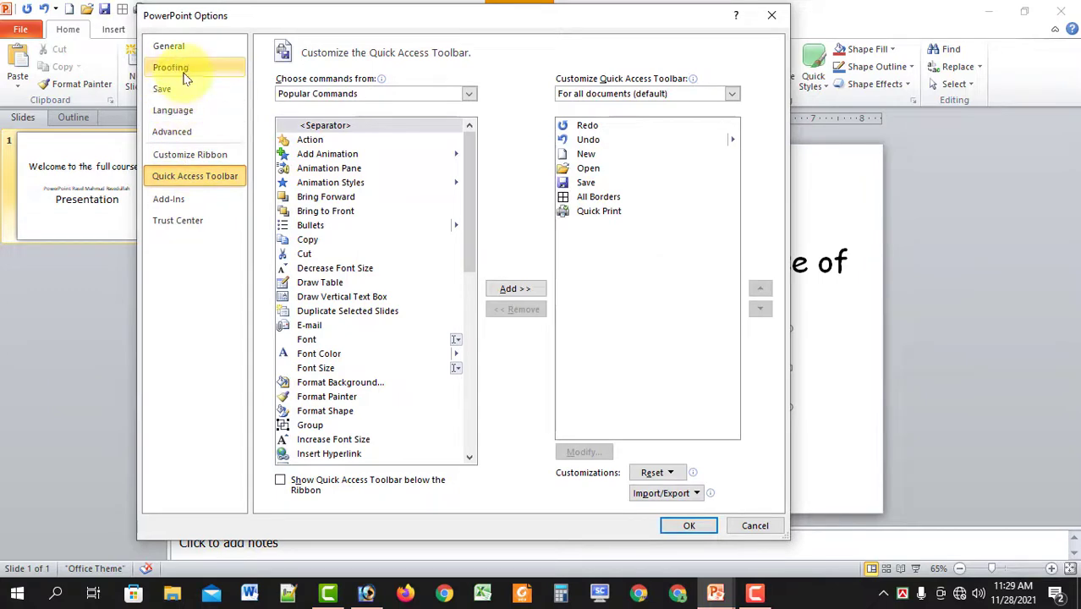
click(180, 70)
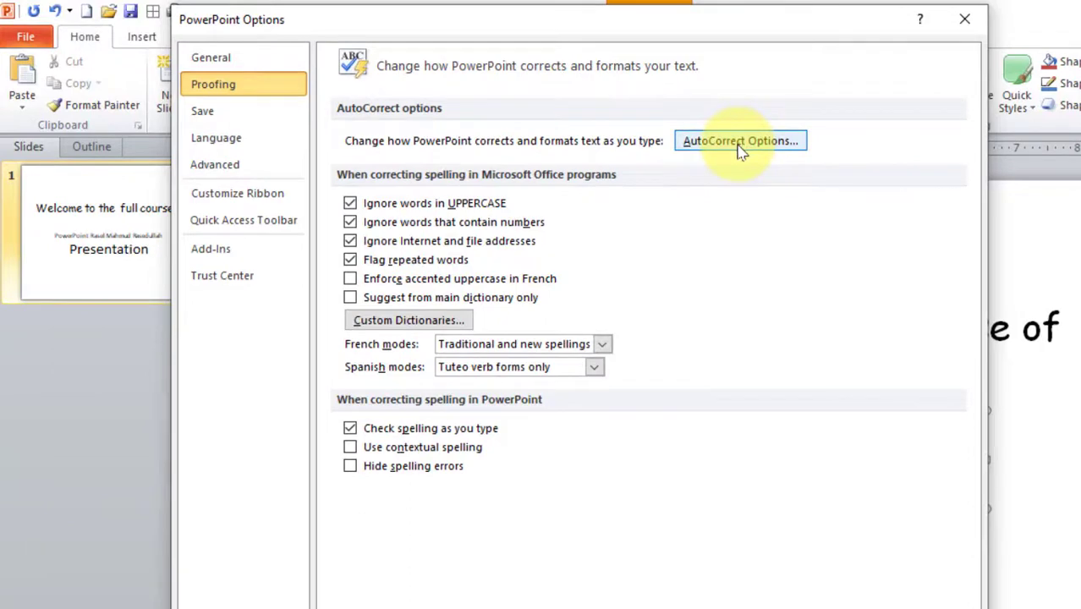
click(732, 150)
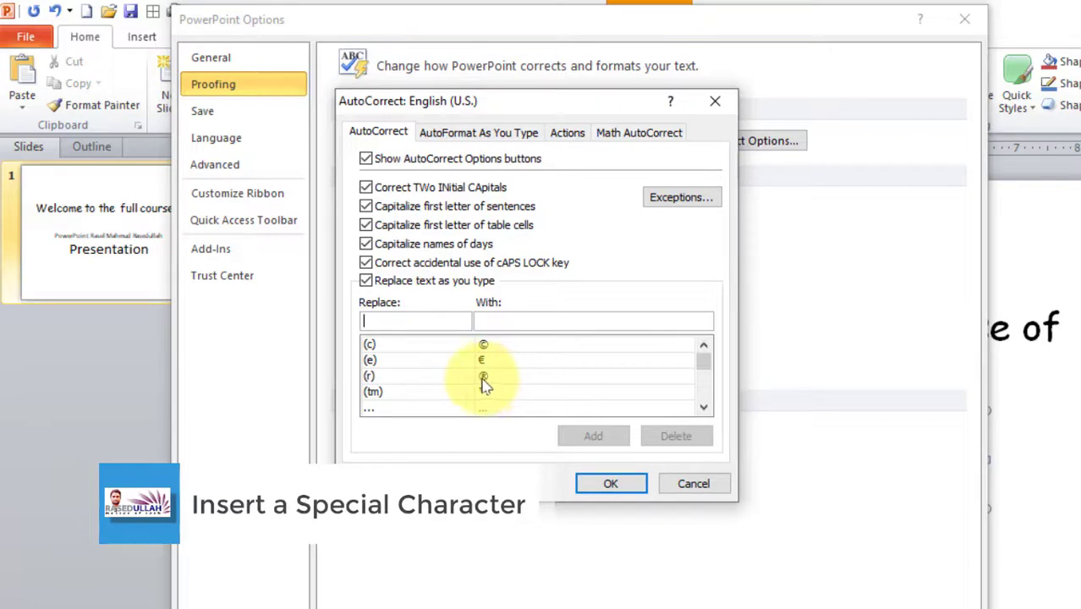
click(382, 347)
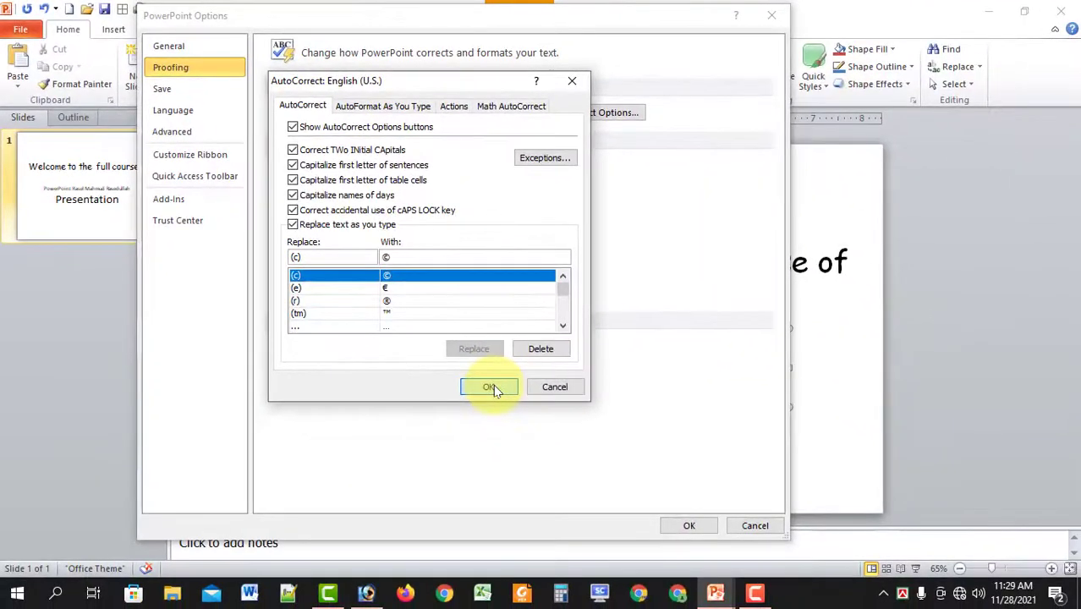
click(802, 608)
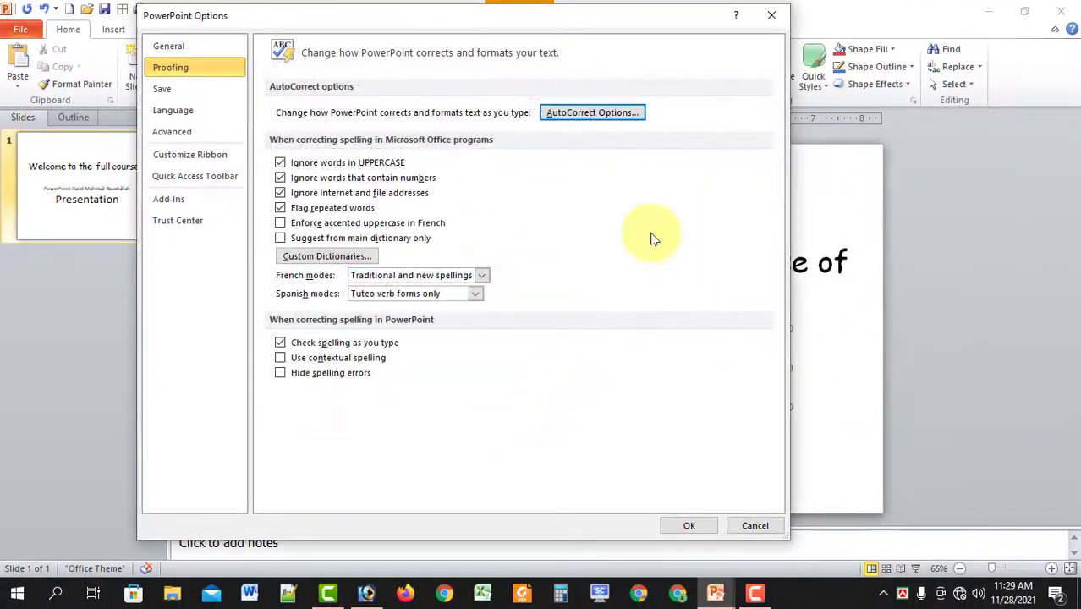
click(768, 27)
click(497, 212)
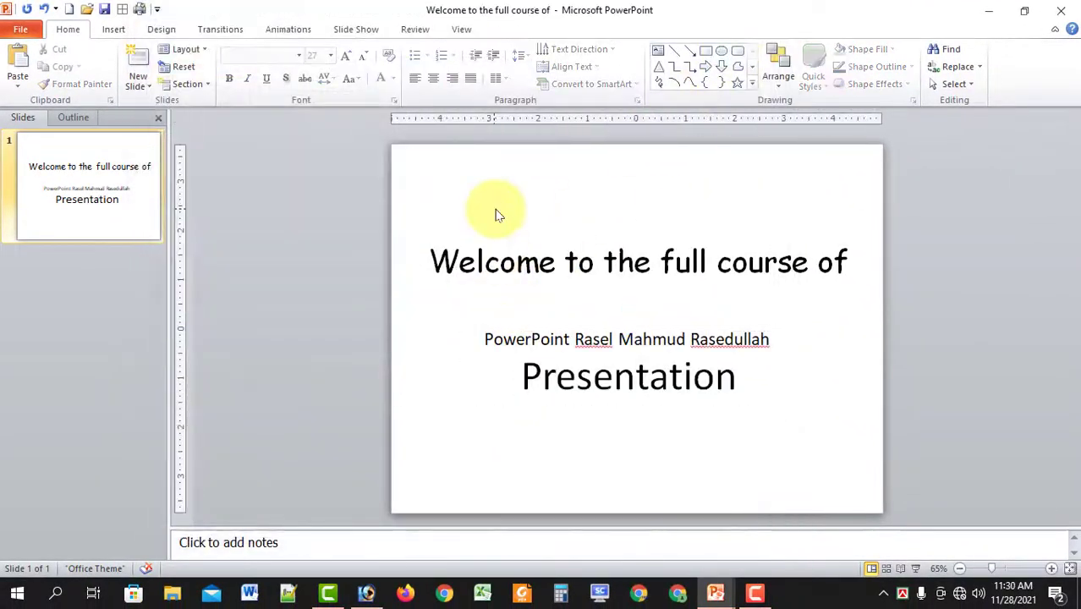
Type (c) (r) before 'Welcome' in the title so AutoCorrect converts them to © and ®.
click(470, 261)
click(431, 261)
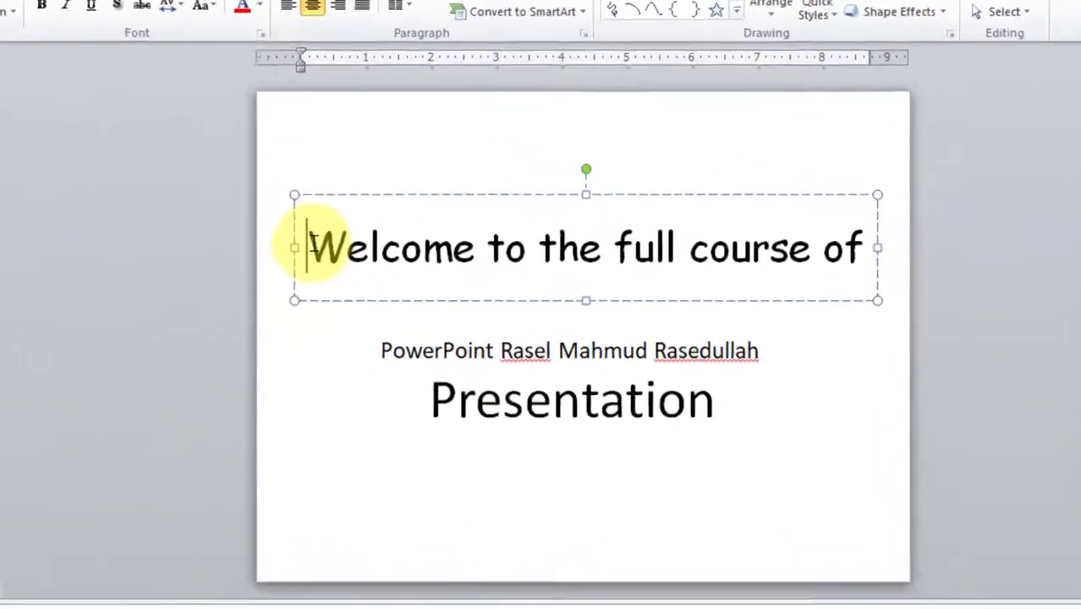
text(()
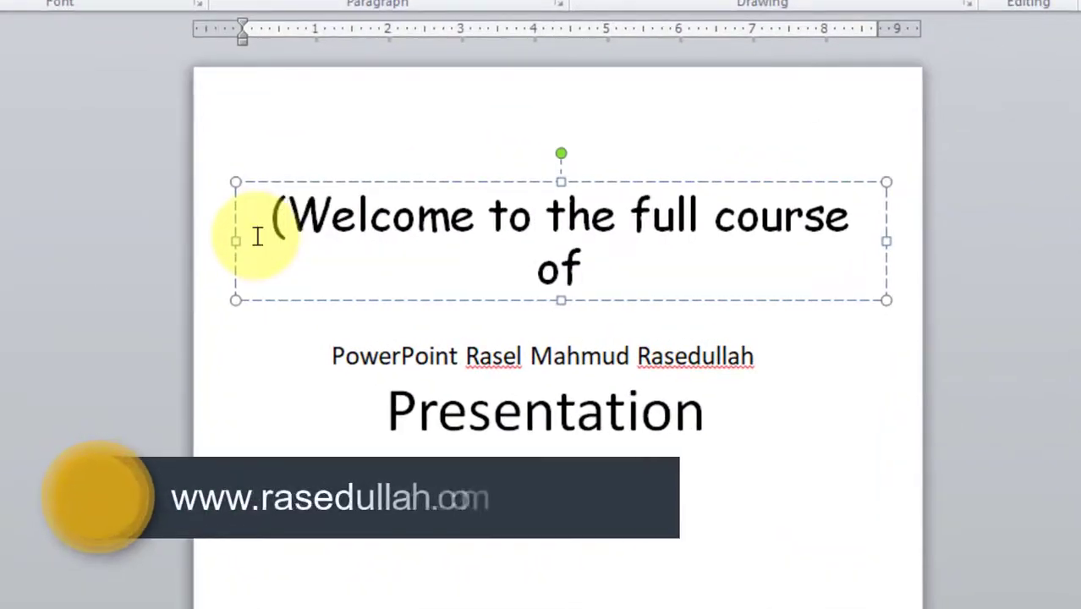
text(c))
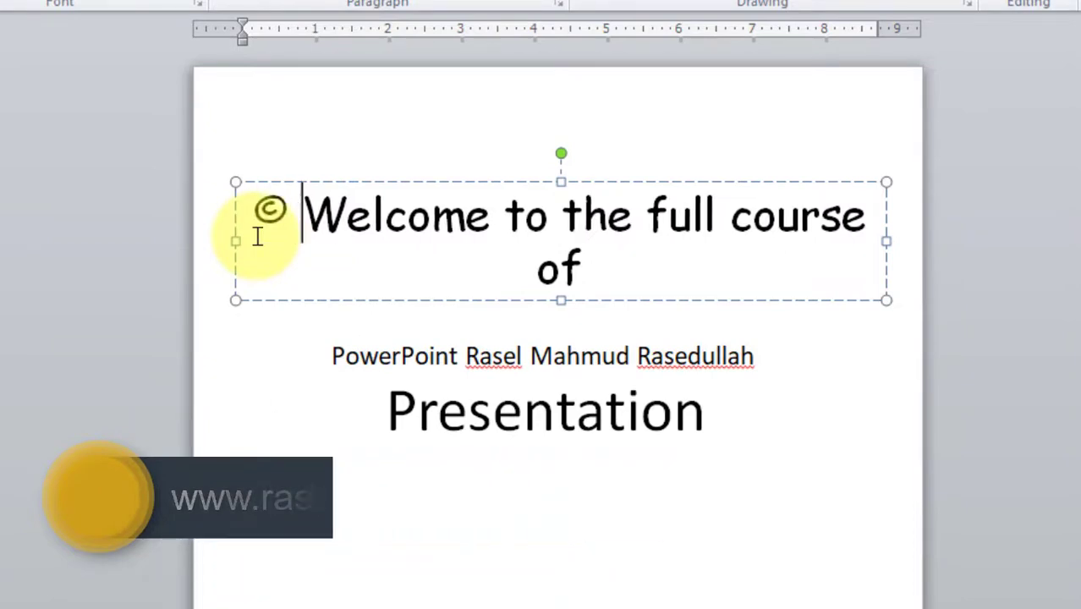
text( ()
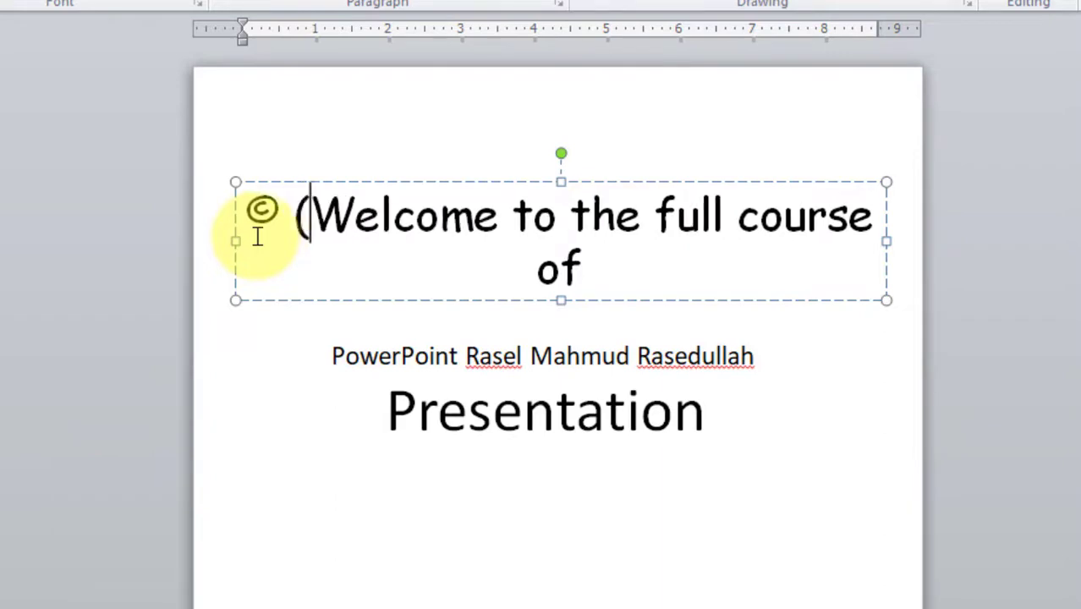
text(r))
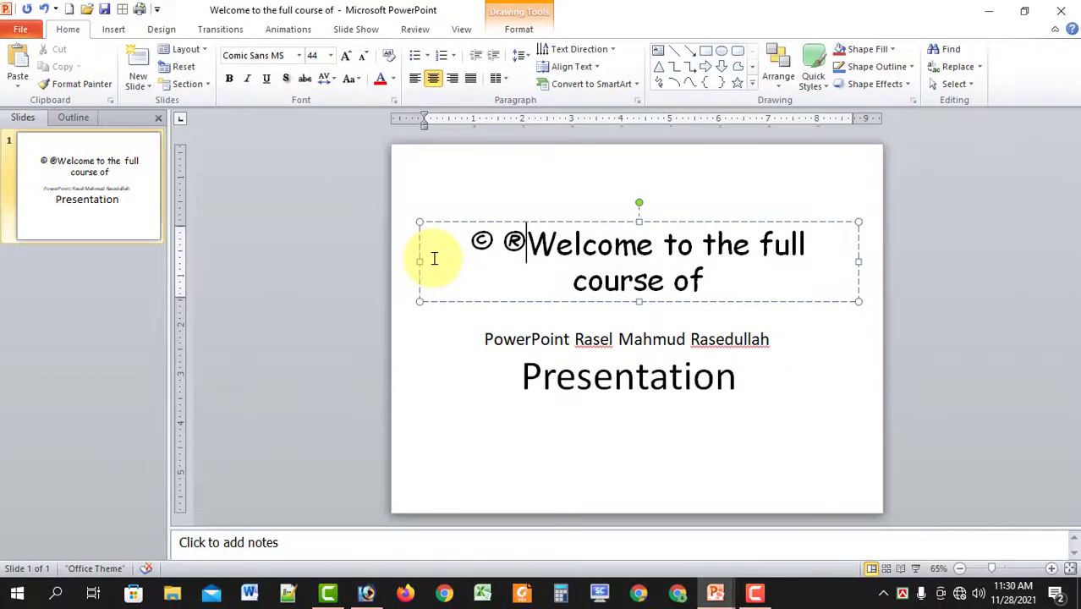
click(21, 30)
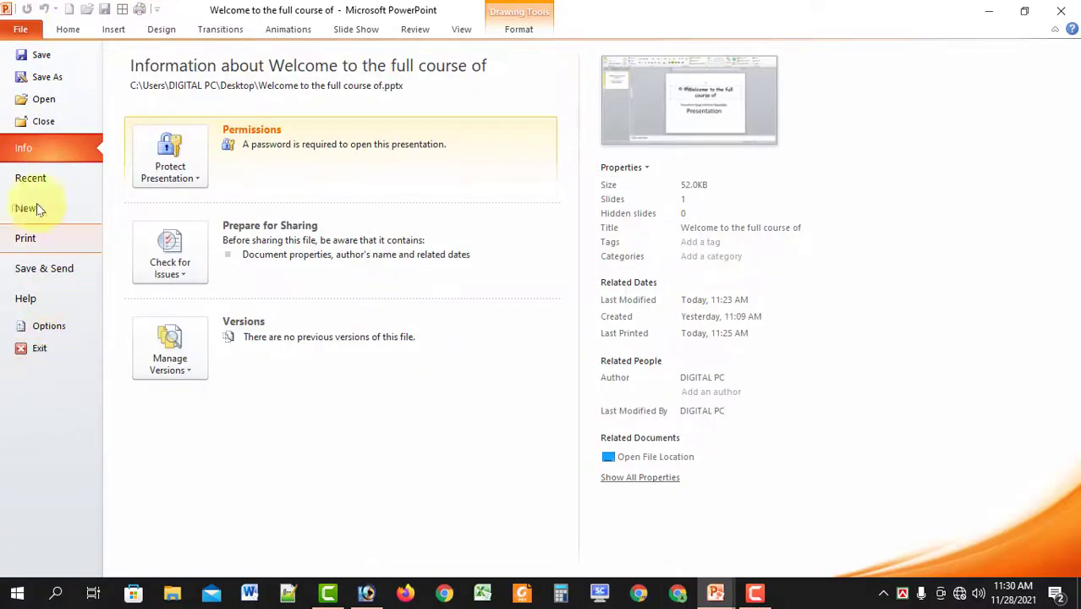
click(21, 29)
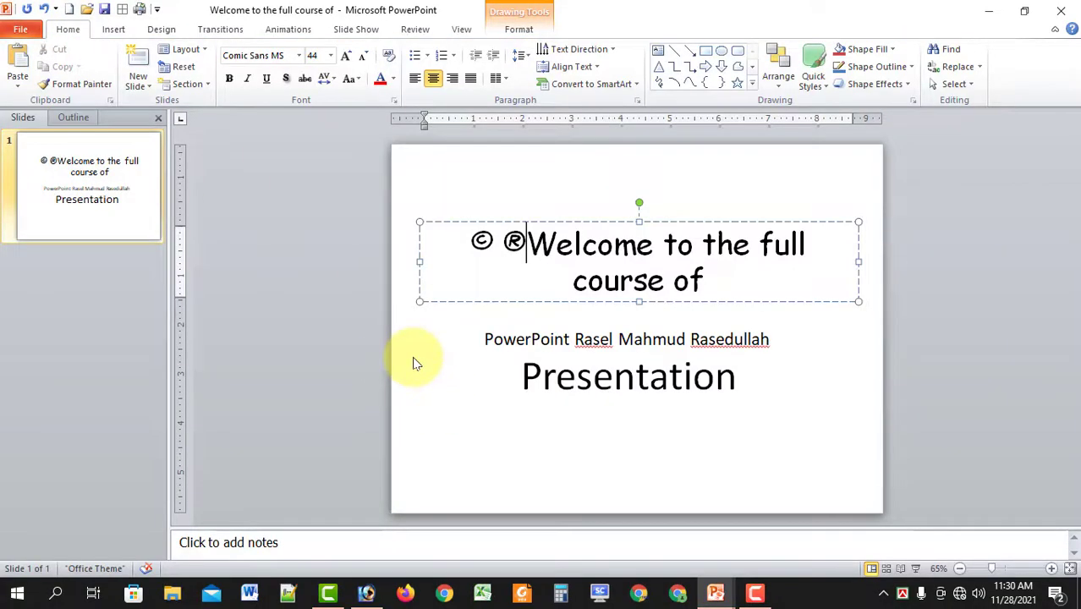